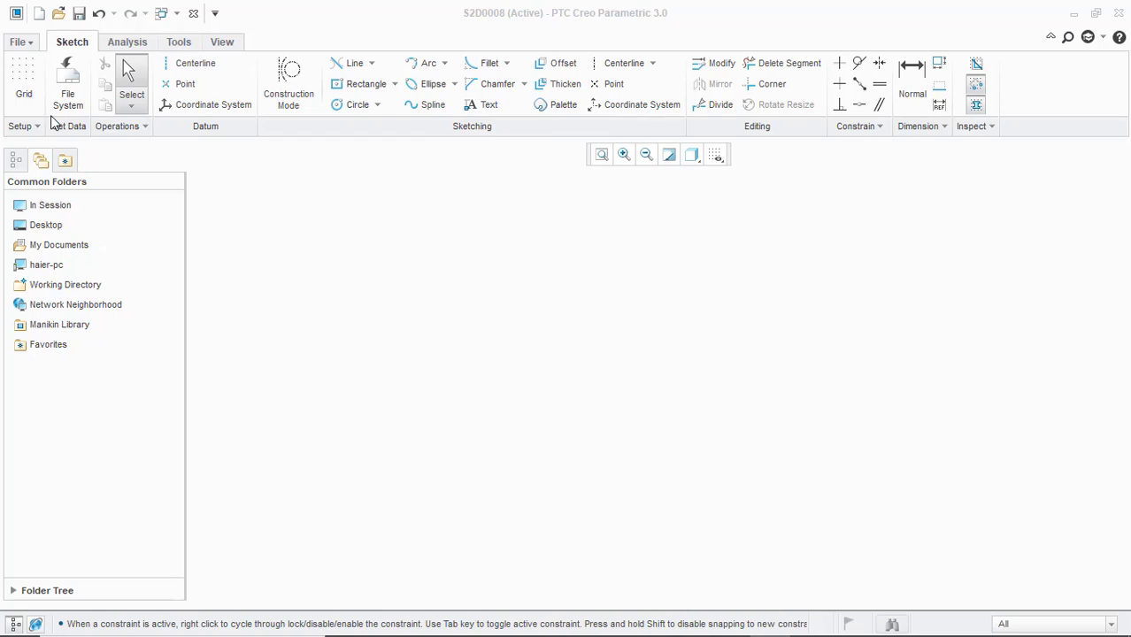
Close the current sketch and create a new Sketch file named s2d0009
click(193, 13)
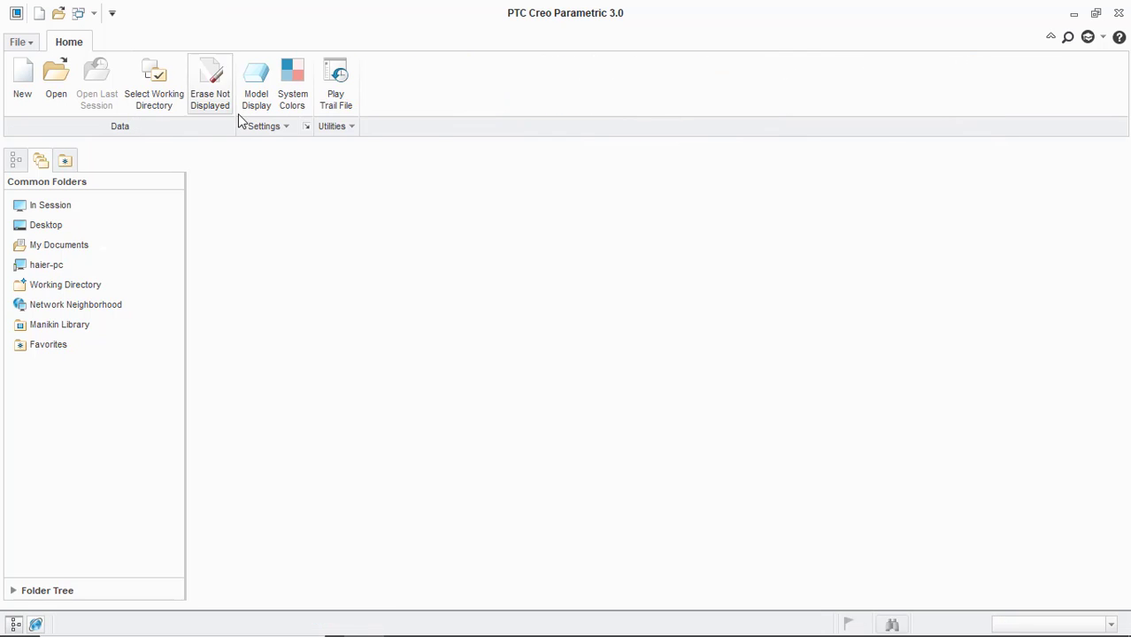
click(23, 85)
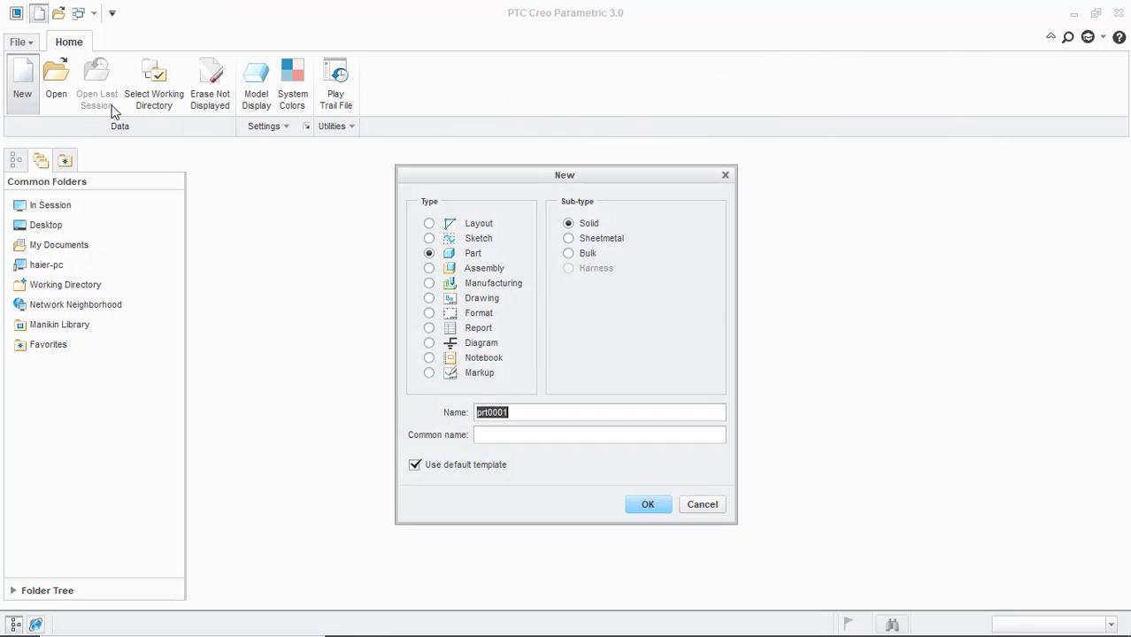
click(464, 239)
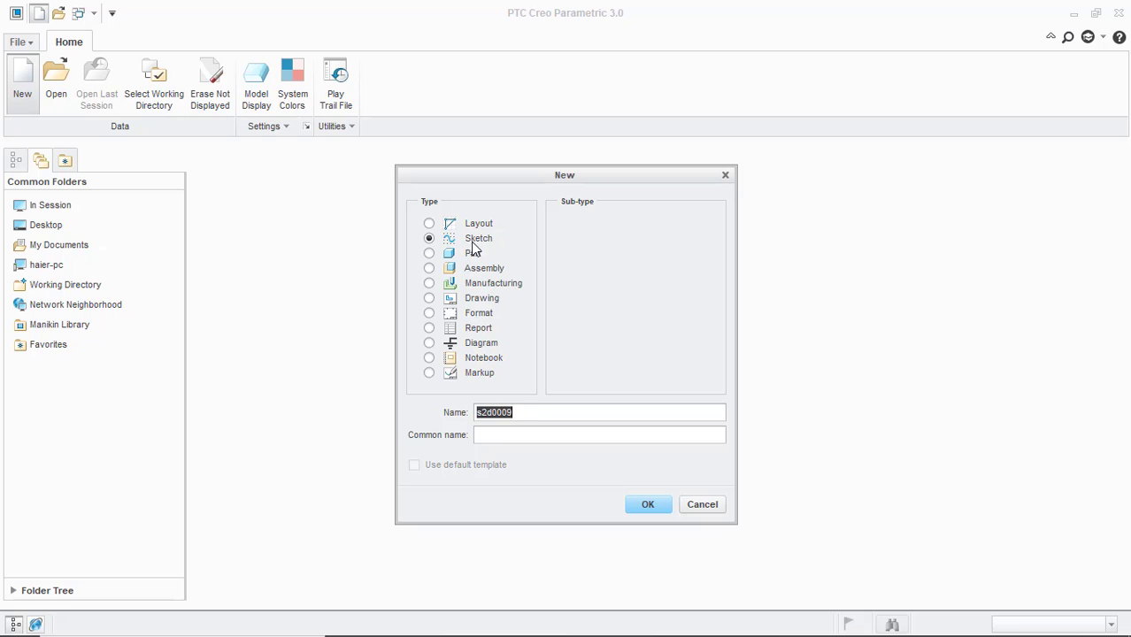
click(649, 506)
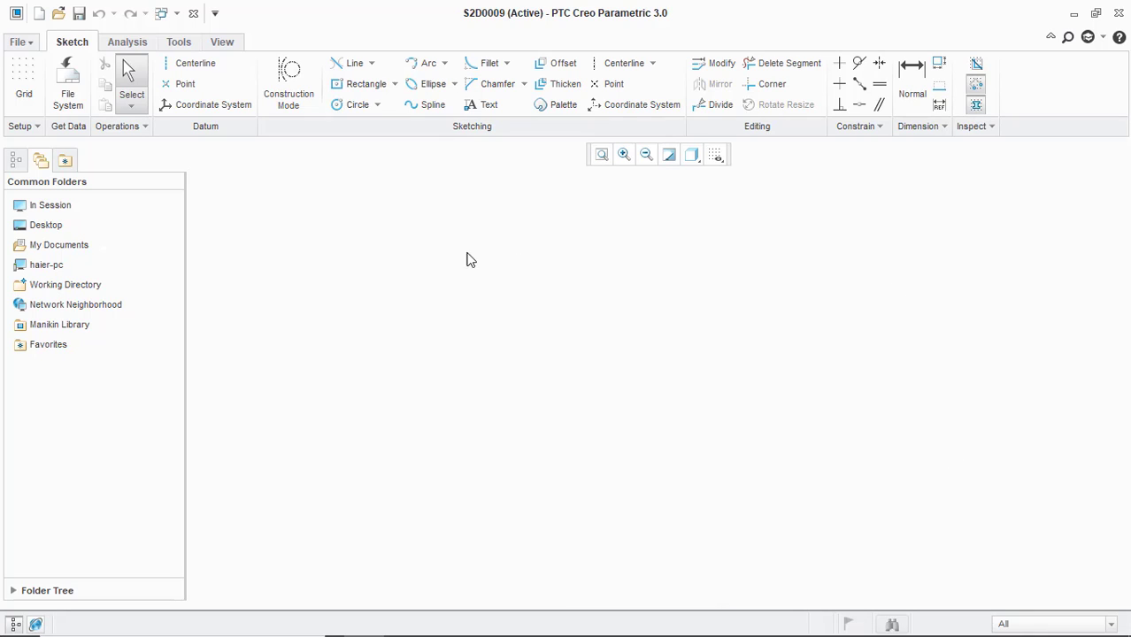
Sketch a closed rectangle with Line Chain, about 7.55 wide and 3.14 high
click(366, 66)
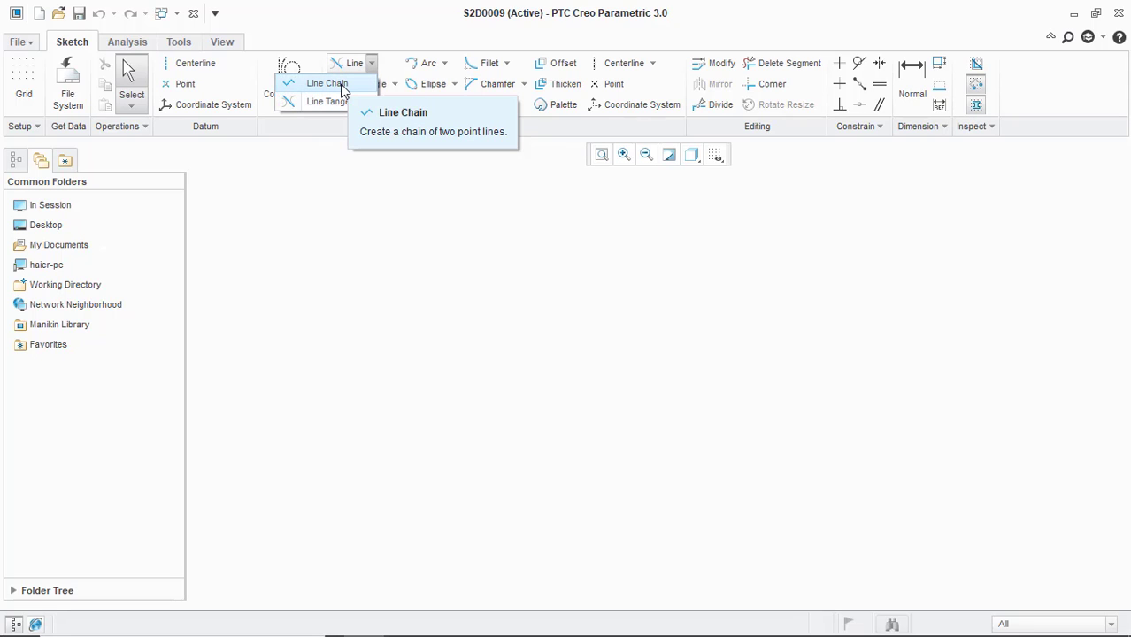
click(343, 85)
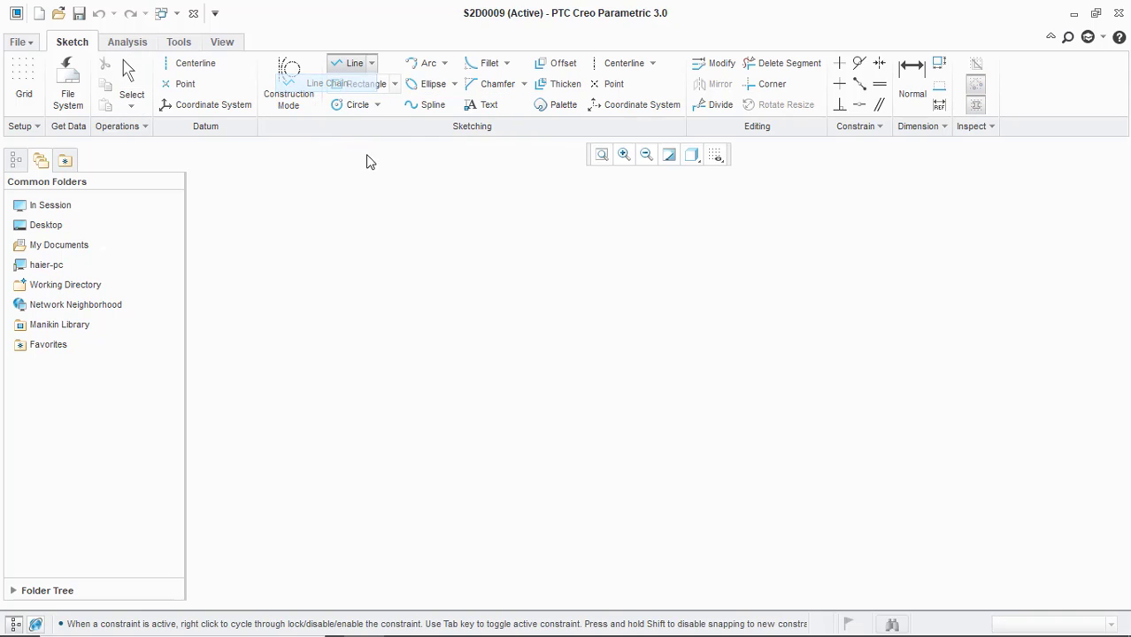
click(473, 268)
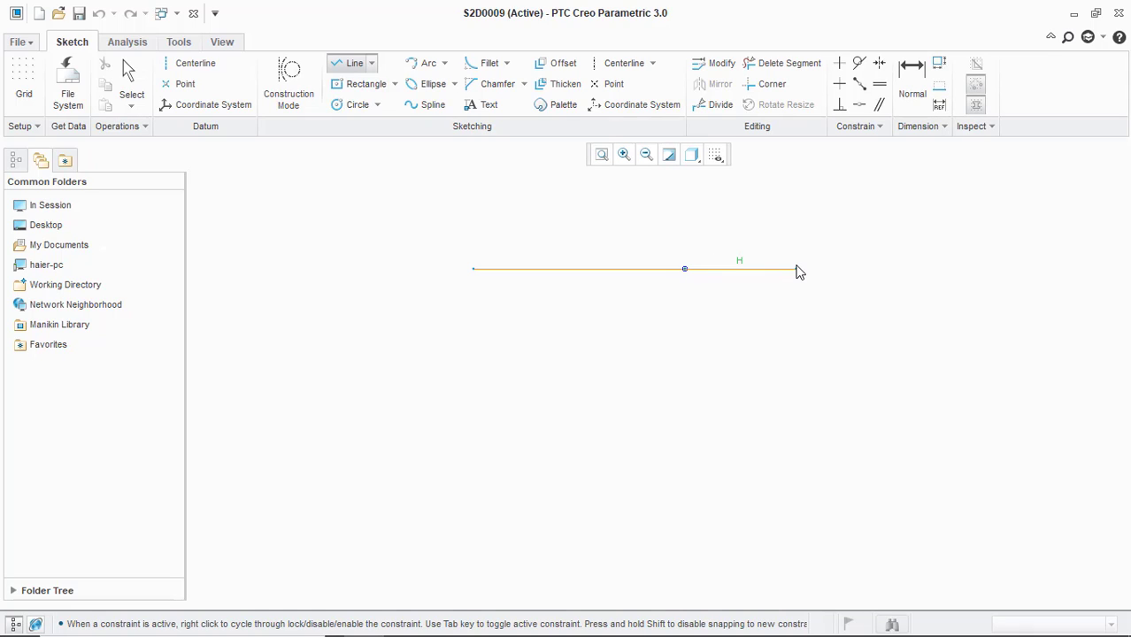
click(685, 356)
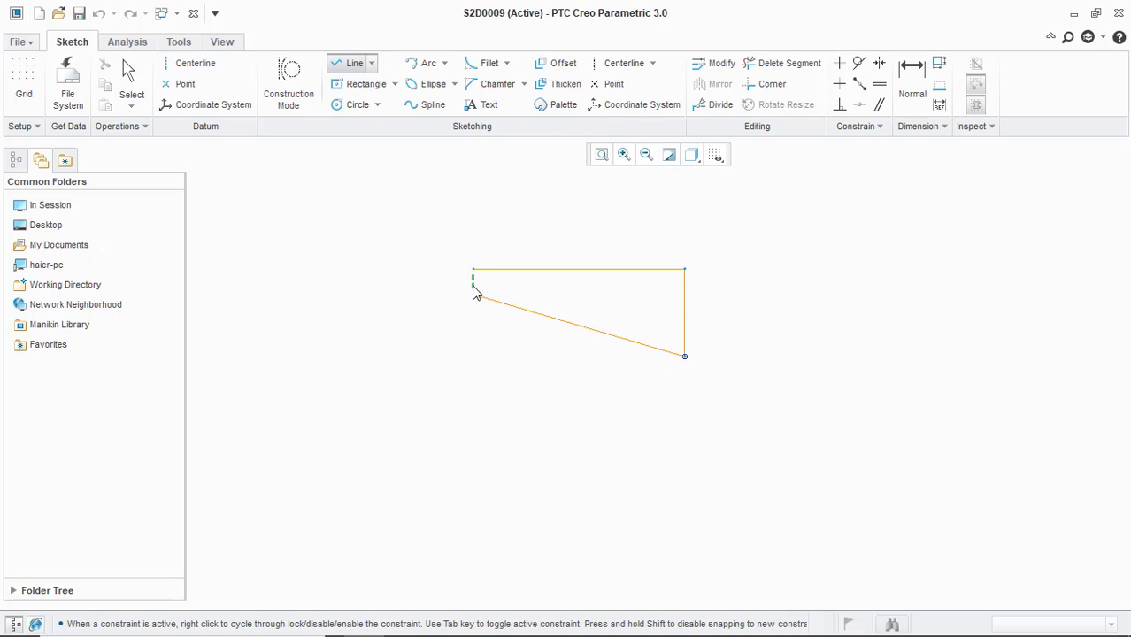
click(473, 357)
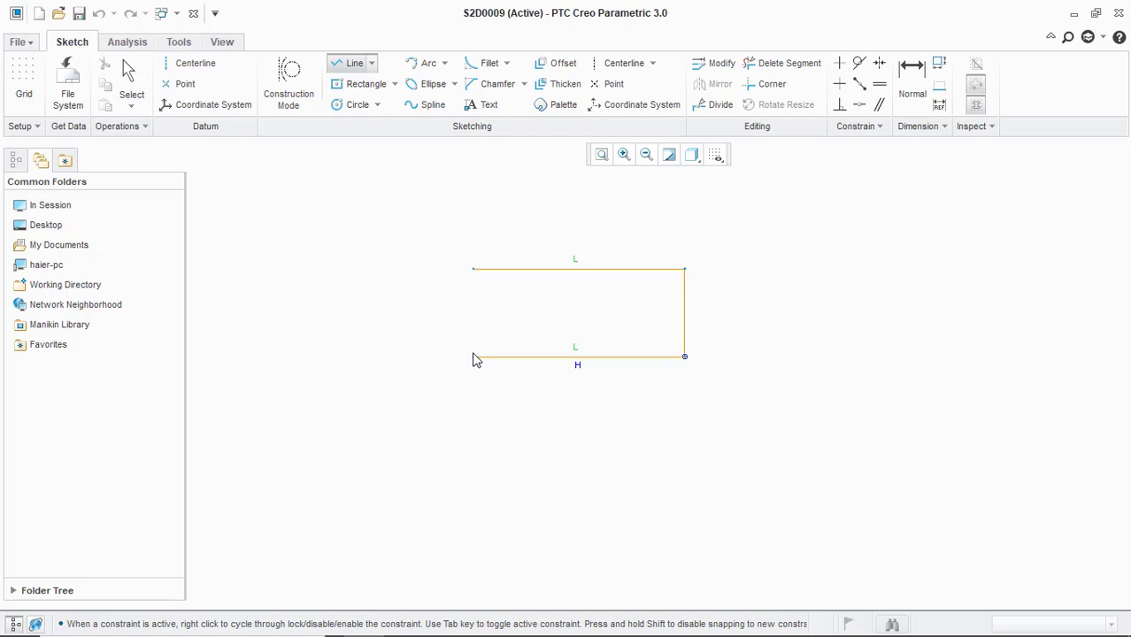
click(474, 269)
middle_click(429, 322)
middle_click(450, 309)
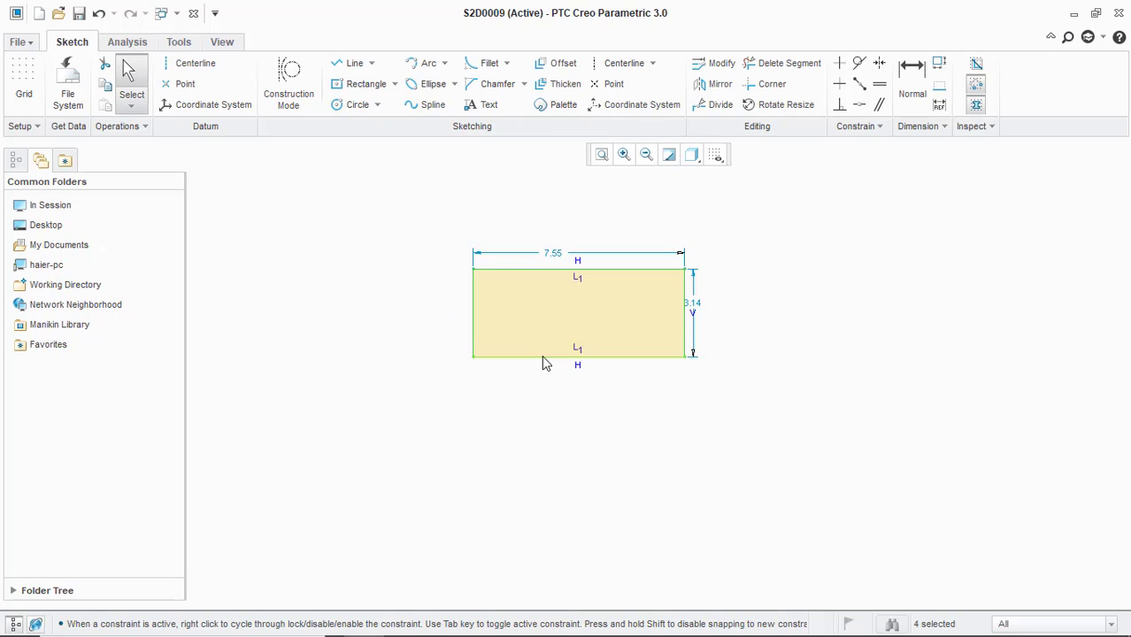
Set the rectangle's width to 7 and its height to 3.5
double_click(549, 256)
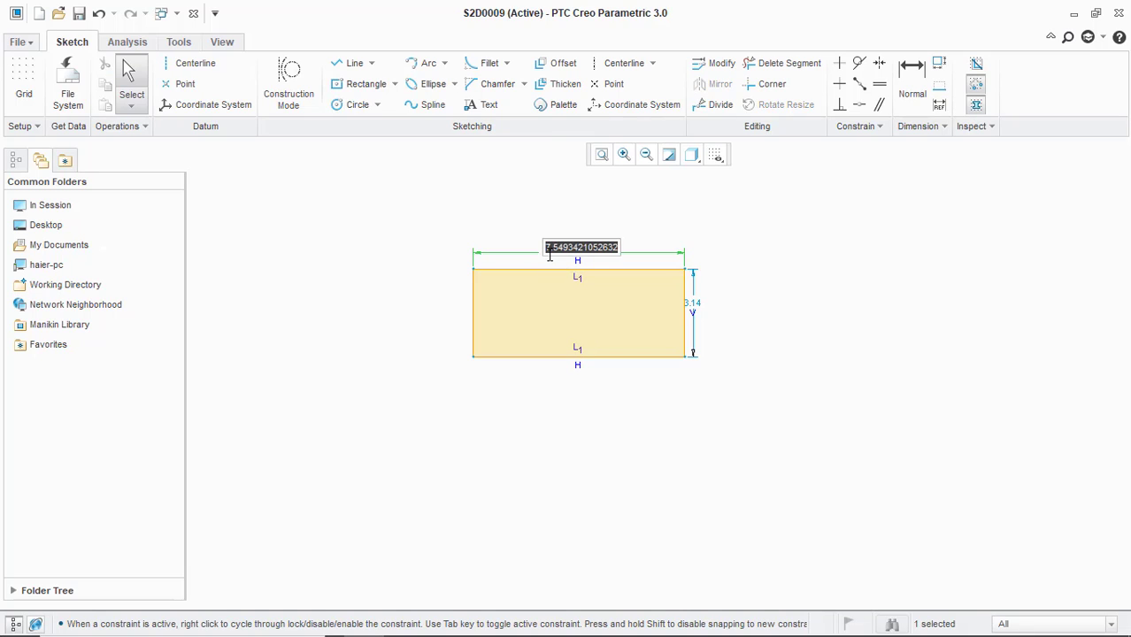
text(7)
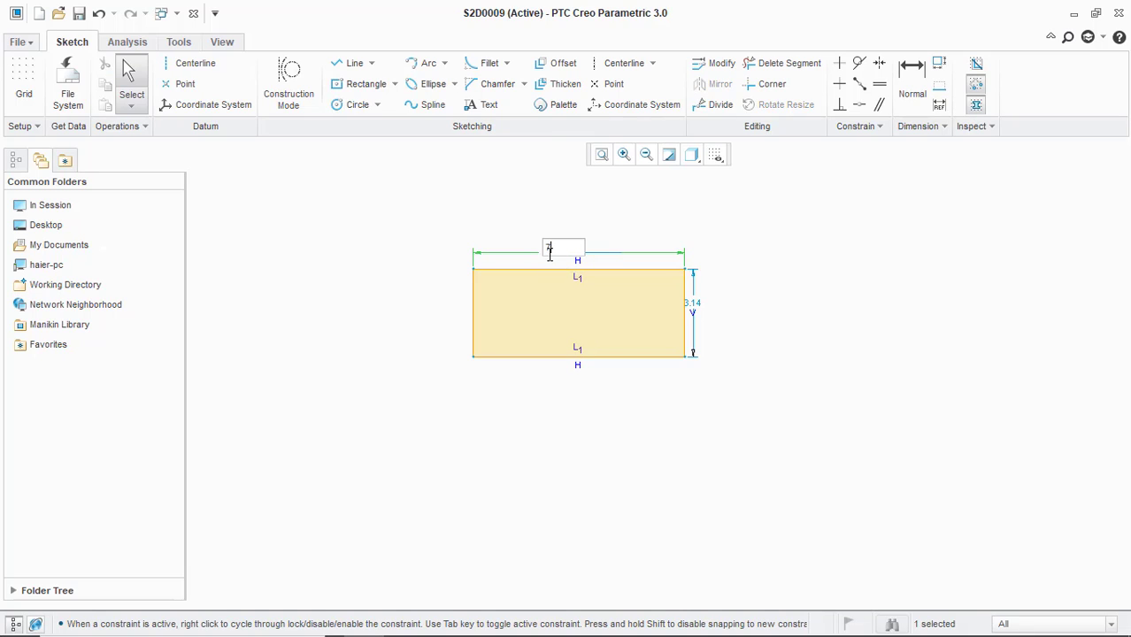
key(Return)
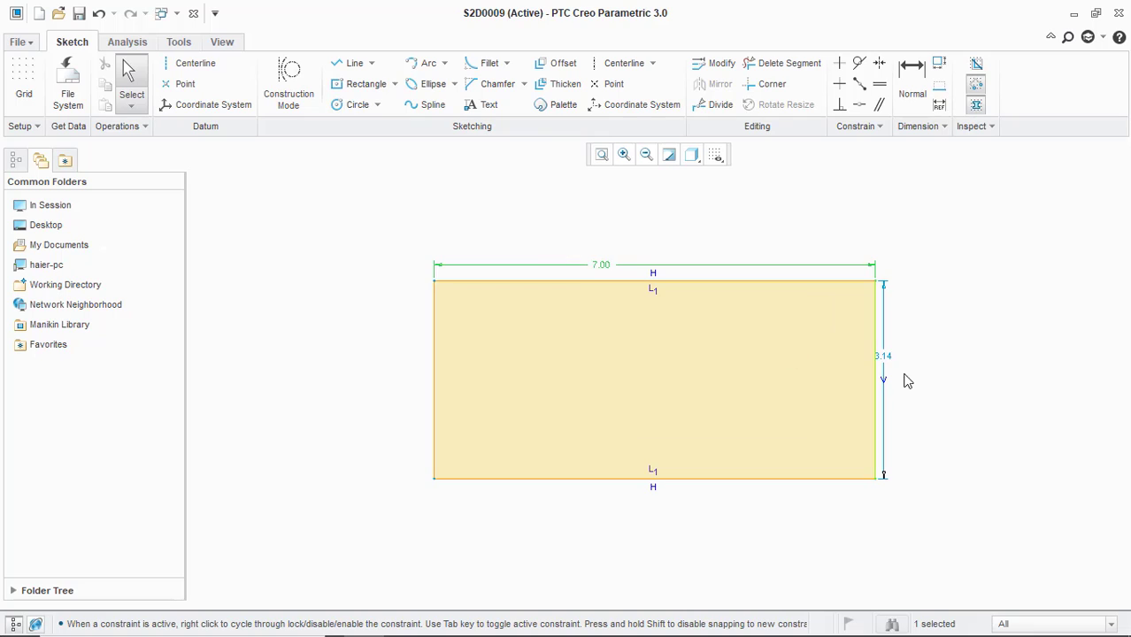
double_click(905, 371)
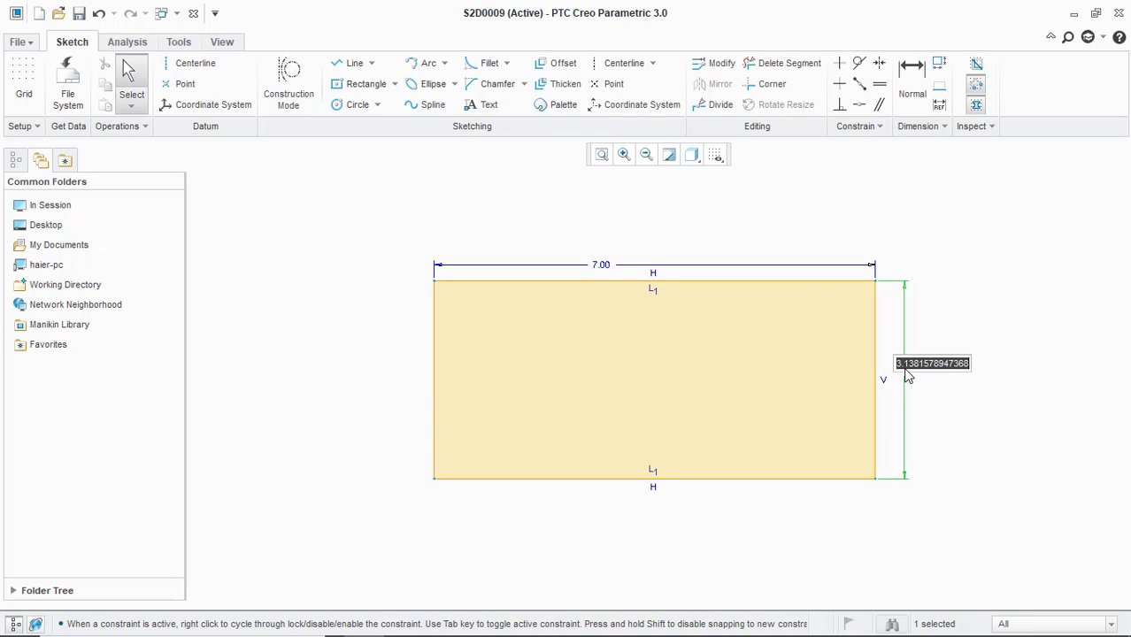
text(3.5)
key(Return)
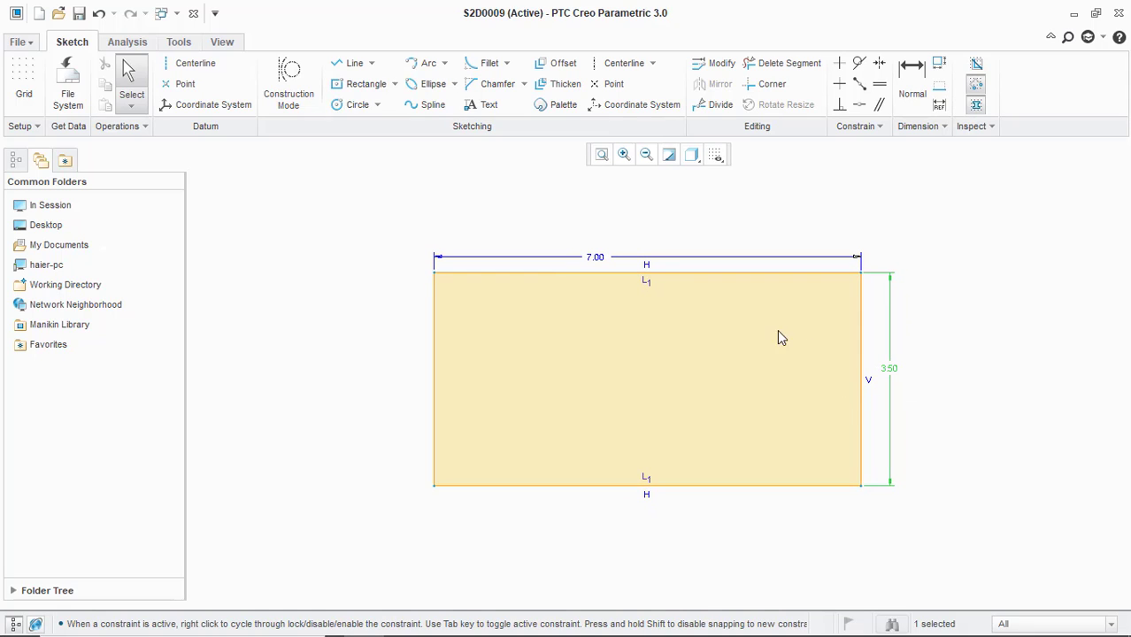
Change the rectangle's height to 3
double_click(892, 370)
text(3)
key(Return)
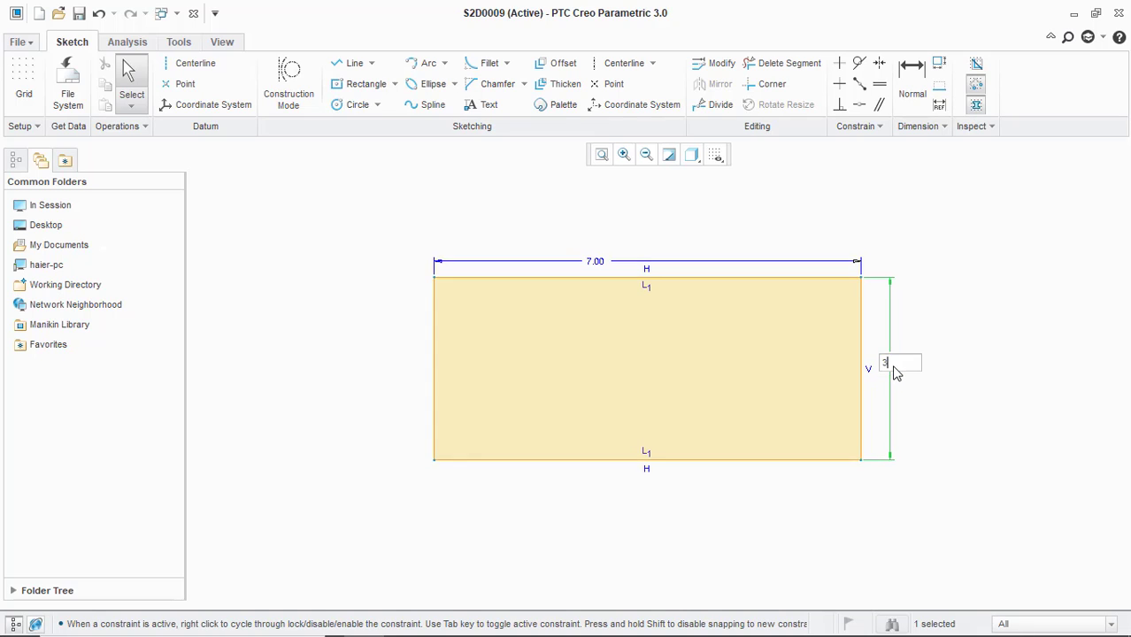
Sketch a Center and Point circle centred on the midpoint of the rectangle's right side, passing through that side's corners
click(378, 106)
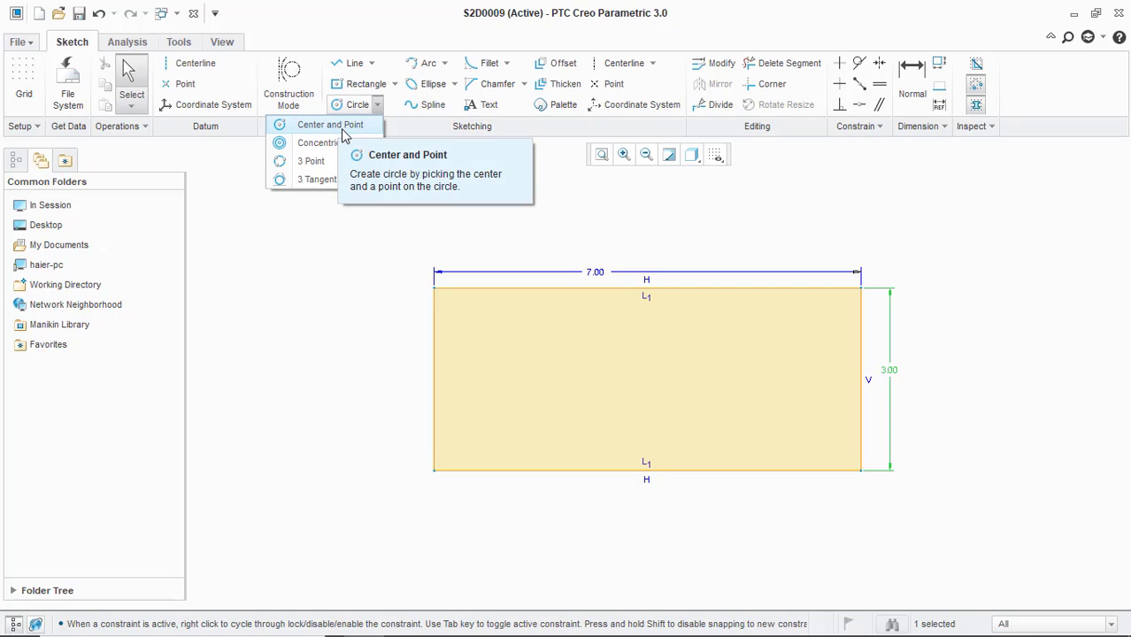
click(342, 128)
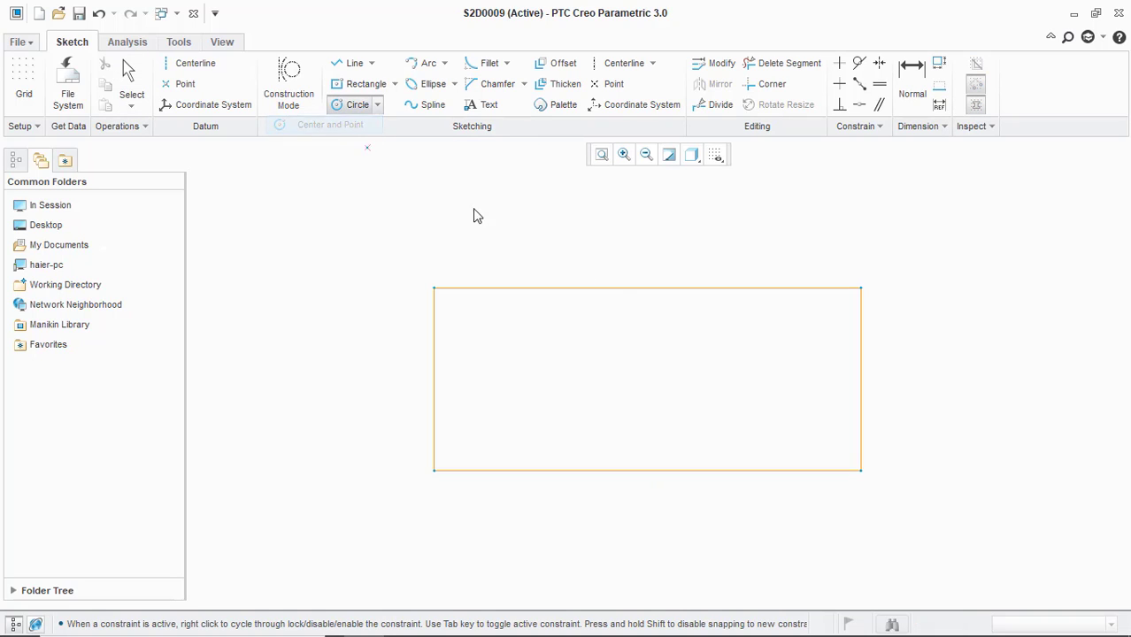
click(860, 380)
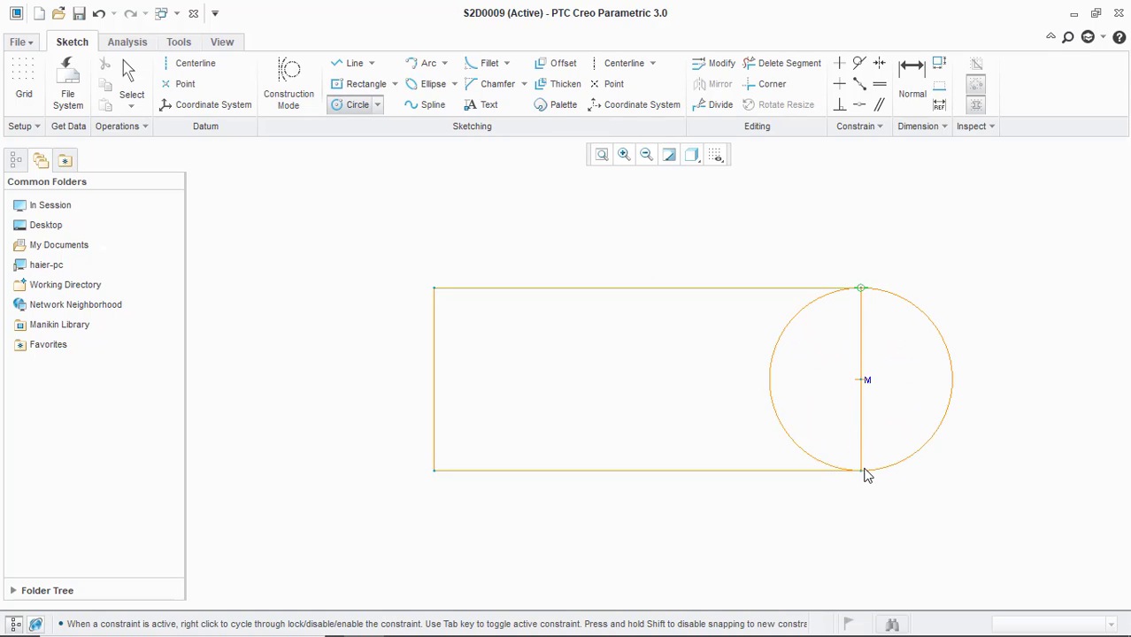
click(865, 476)
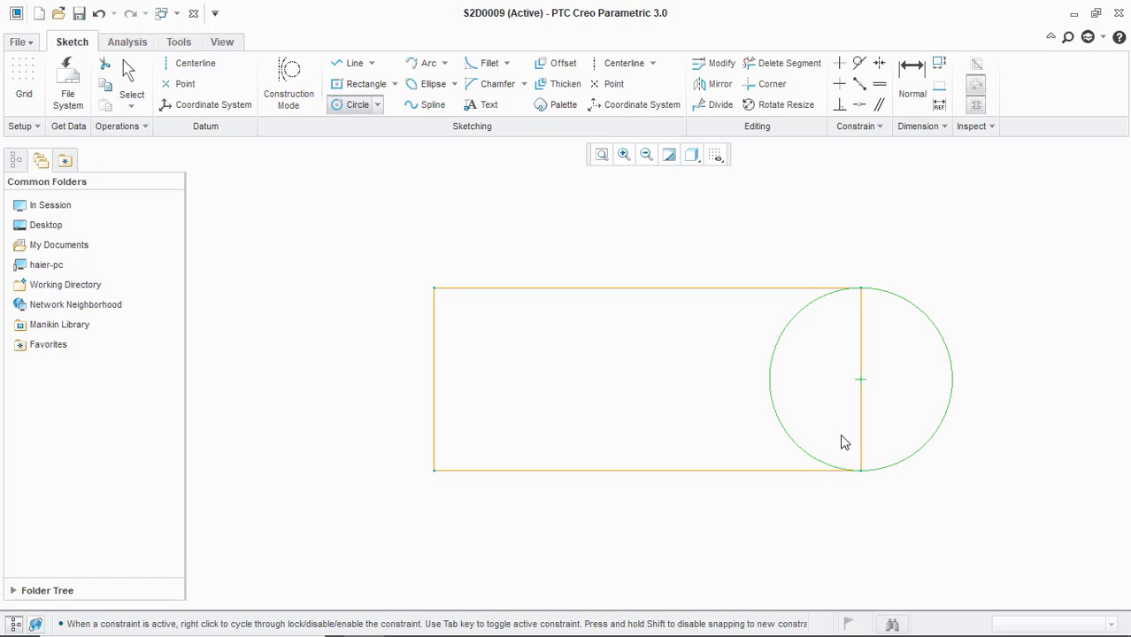
middle_click(815, 380)
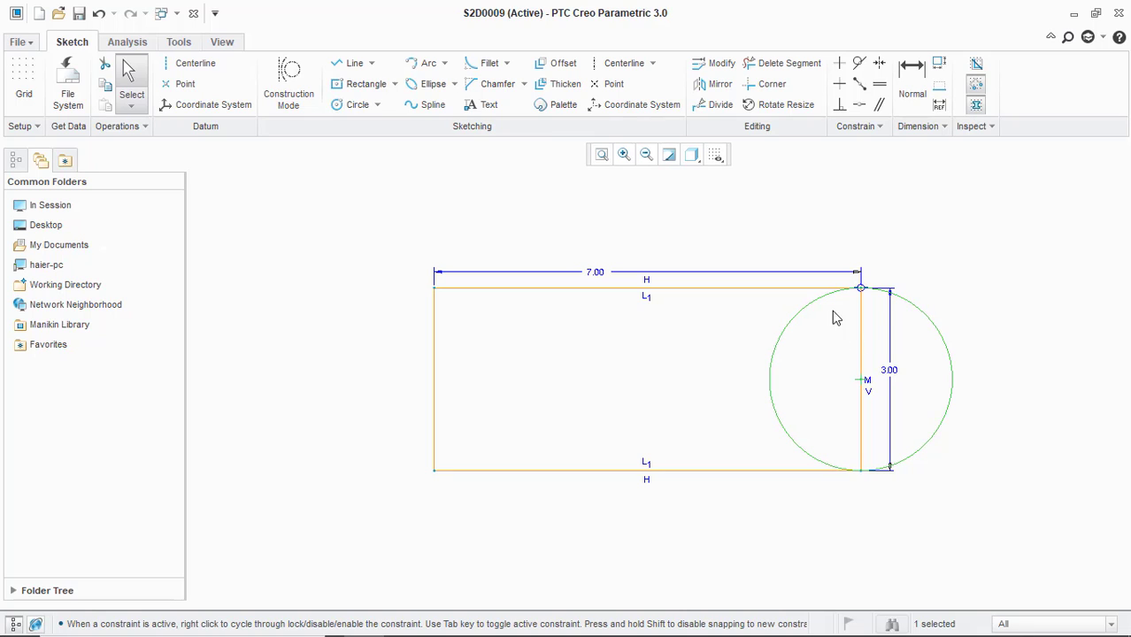
Trim away the rectangle's right side and the circle's inner half with Delete Segment, leaving a rounded right end
click(769, 67)
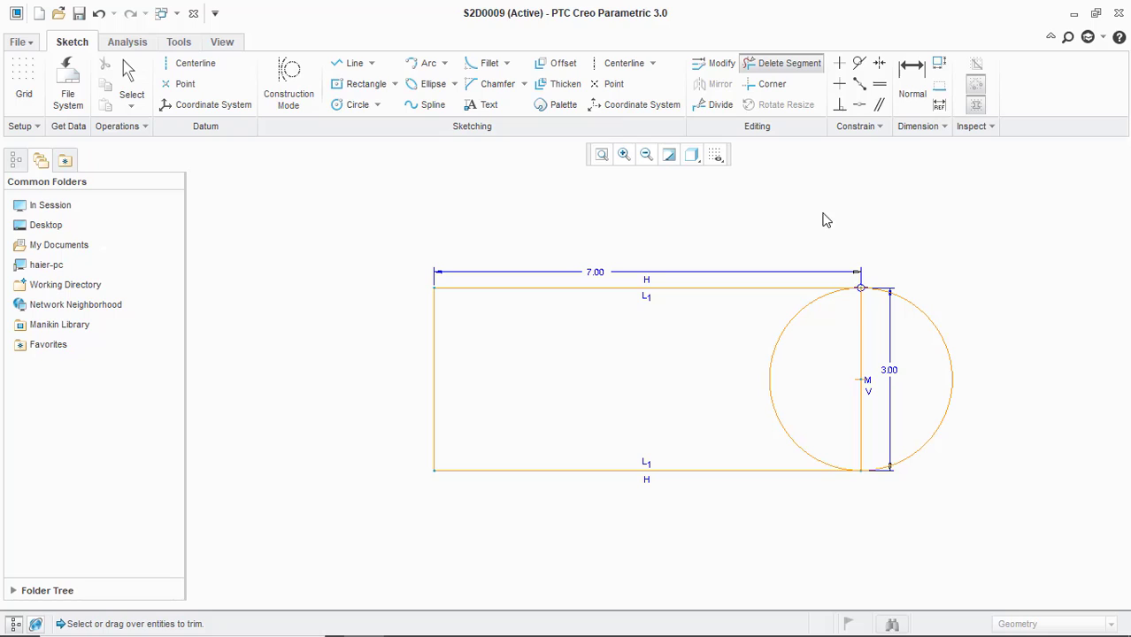
click(861, 339)
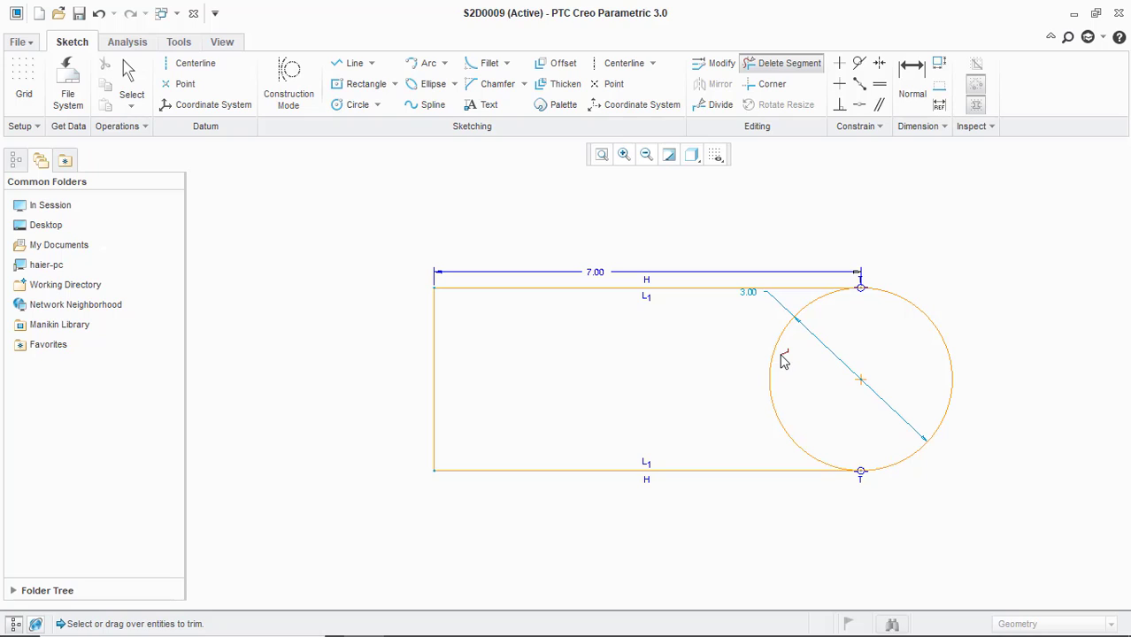
drag(783, 360, 750, 372)
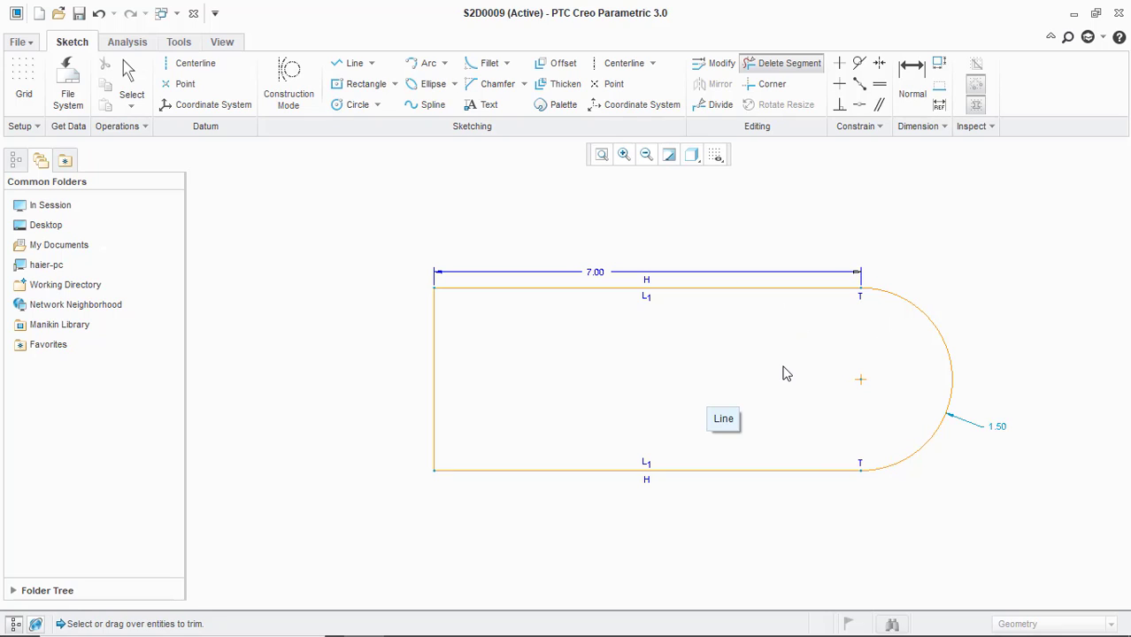
middle_click(706, 358)
Select the entire round-ended profile and delete it
scroll(681, 417, down, 3)
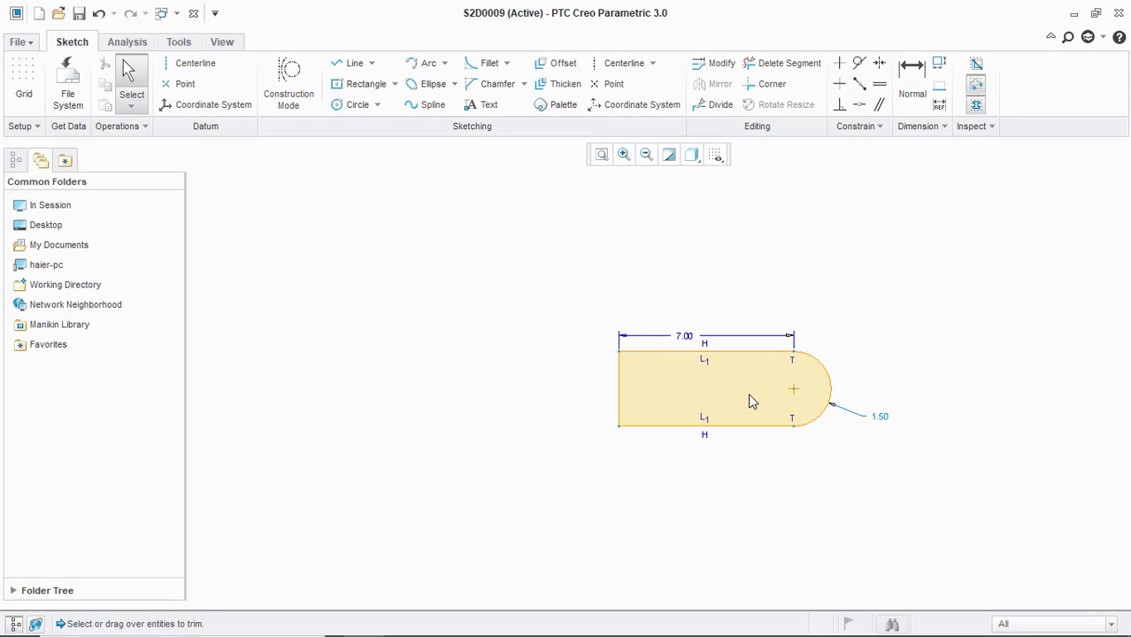
scroll(855, 378, up, 1)
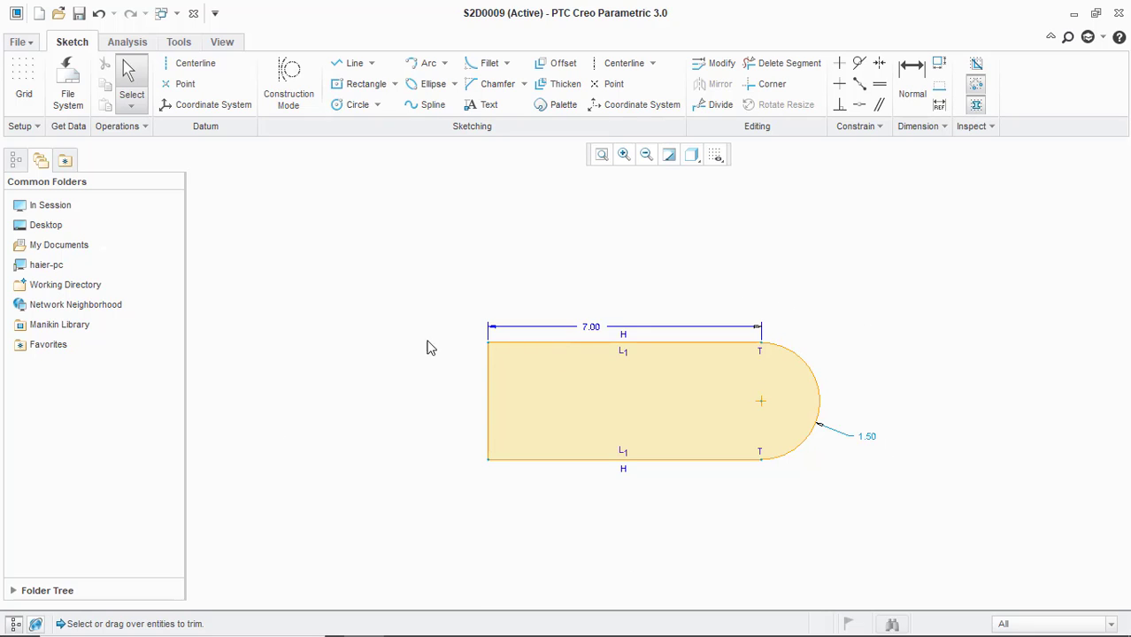
mouse_move(428, 285)
mouse_down()
mouse_move(486, 343)
mouse_move(821, 508)
mouse_move(889, 525)
mouse_up()
key(Delete)
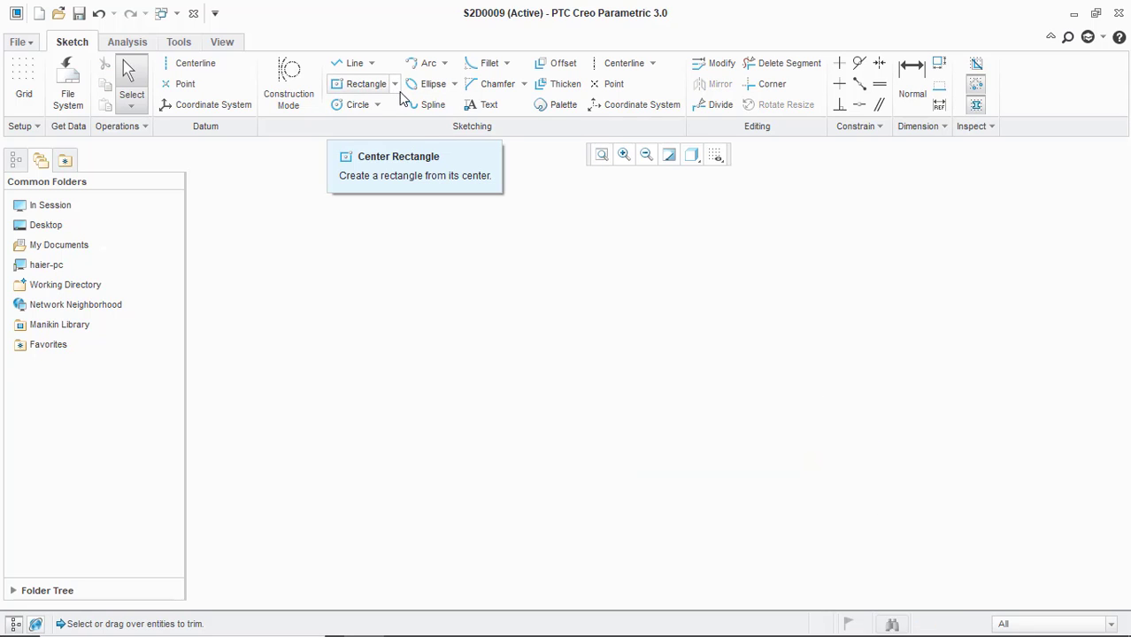
Sketch a closed right triangle with Line Chain, with a horizontal top side about 4.02 and a vertical left side about 3.21 long
click(372, 65)
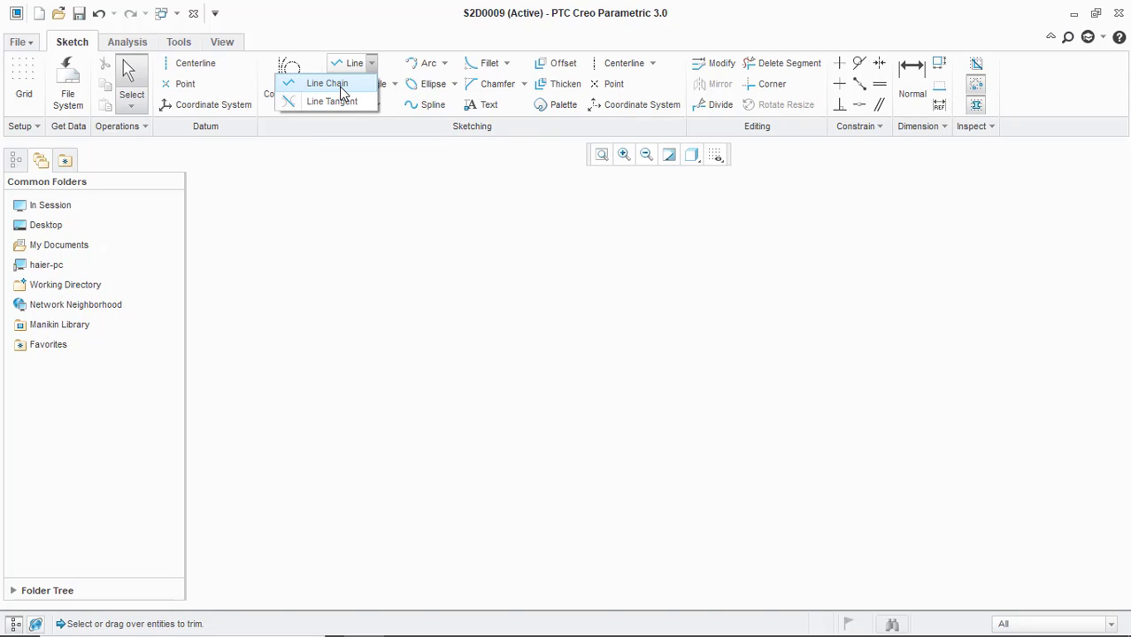
click(343, 89)
click(549, 401)
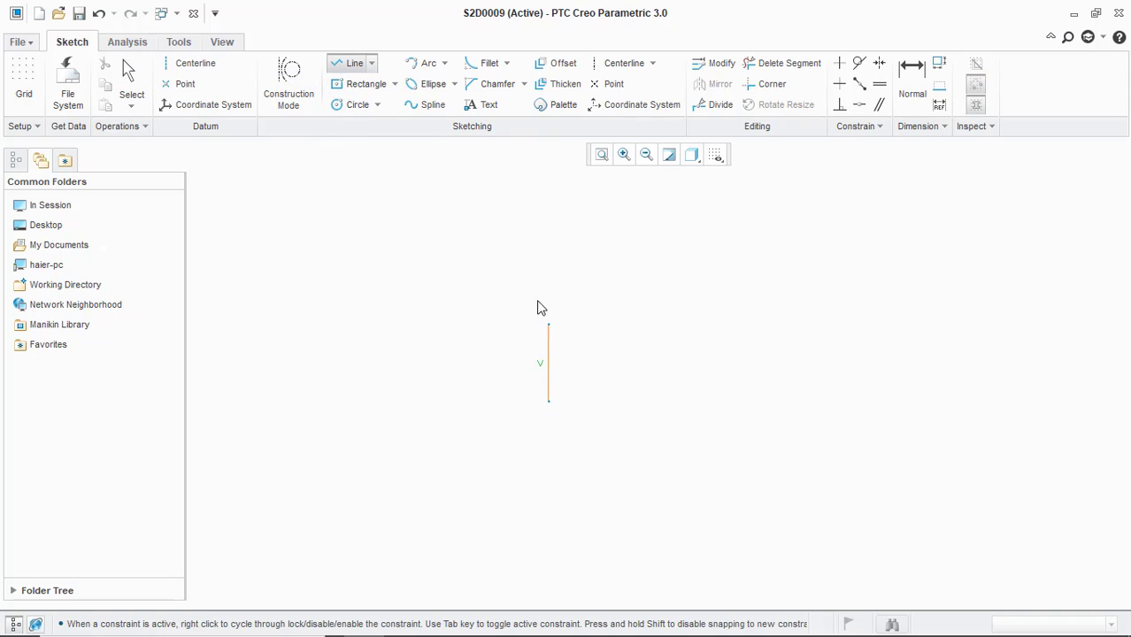
click(549, 277)
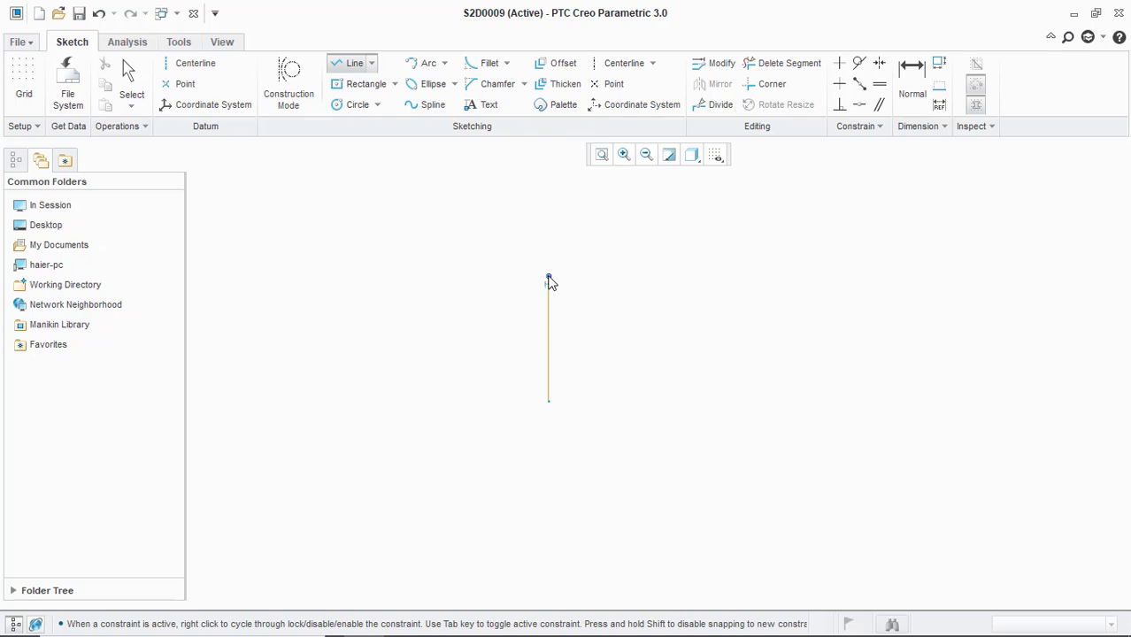
click(706, 277)
click(549, 401)
middle_click(602, 409)
middle_click(601, 409)
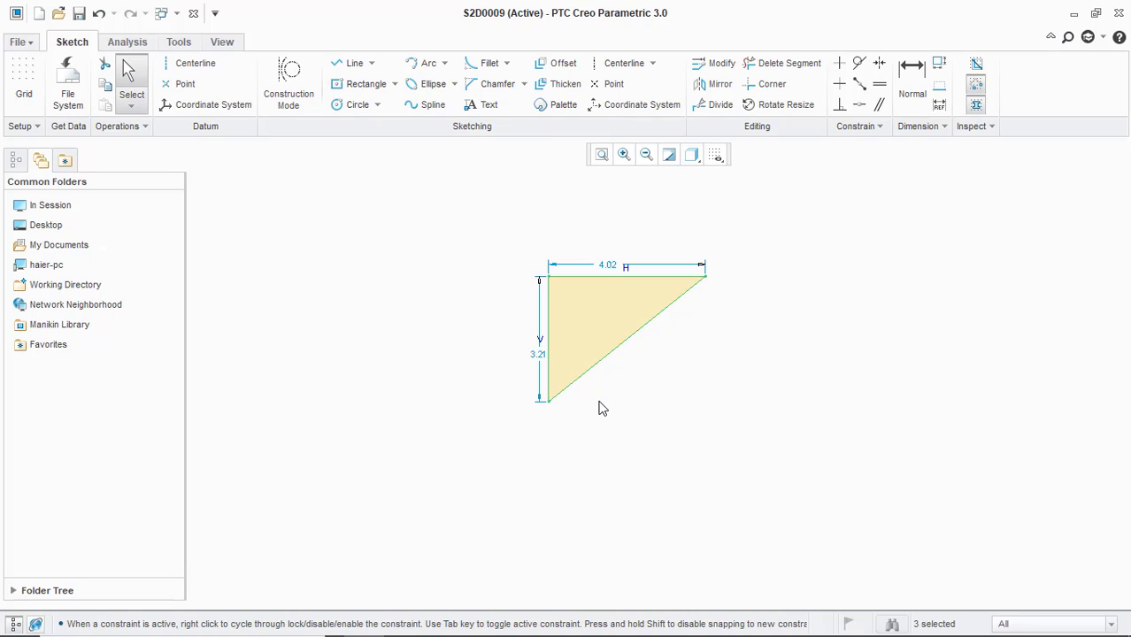
Move the triangle's vertical dimension away from its side, then set the vertical side to 5 and the horizontal side to 4
drag(534, 358, 515, 367)
double_click(515, 358)
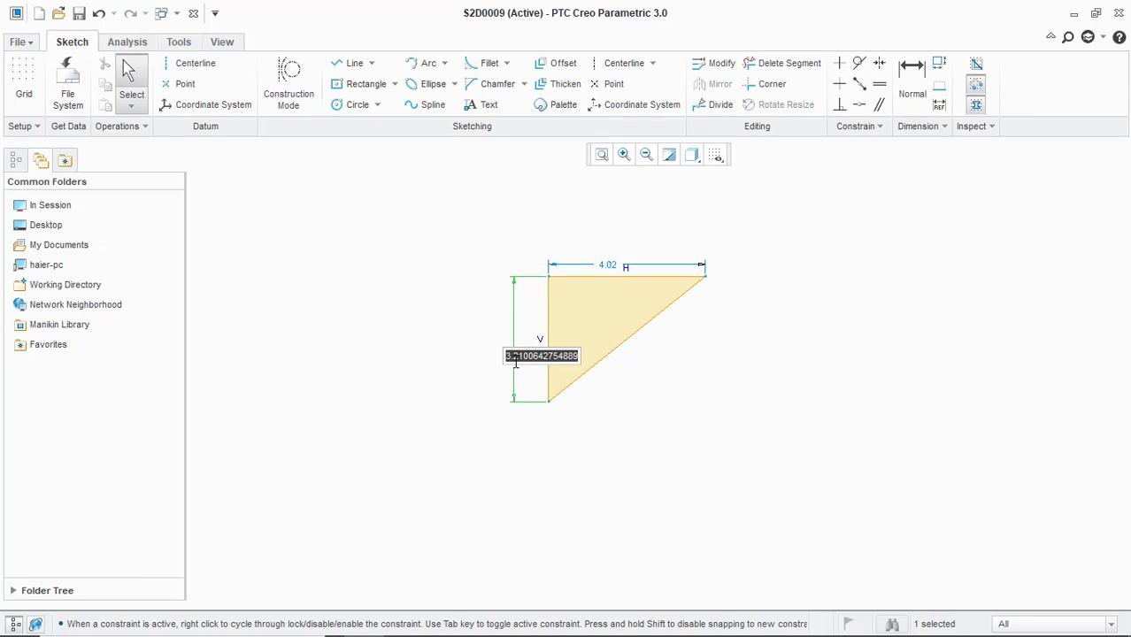
text(5)
key(Return)
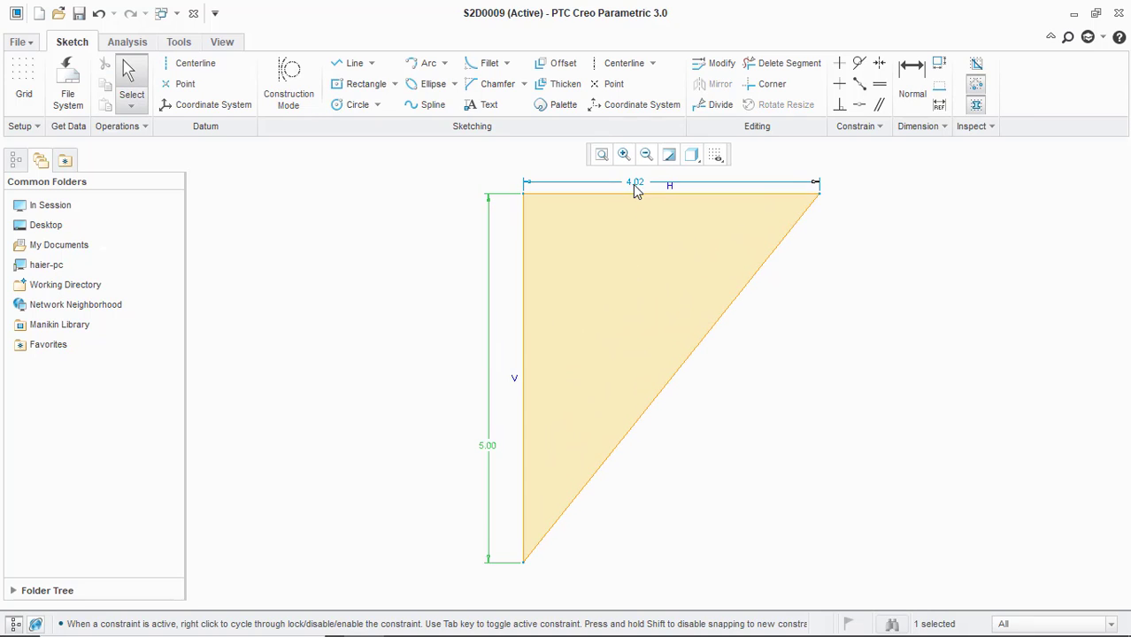
double_click(635, 184)
text(4)
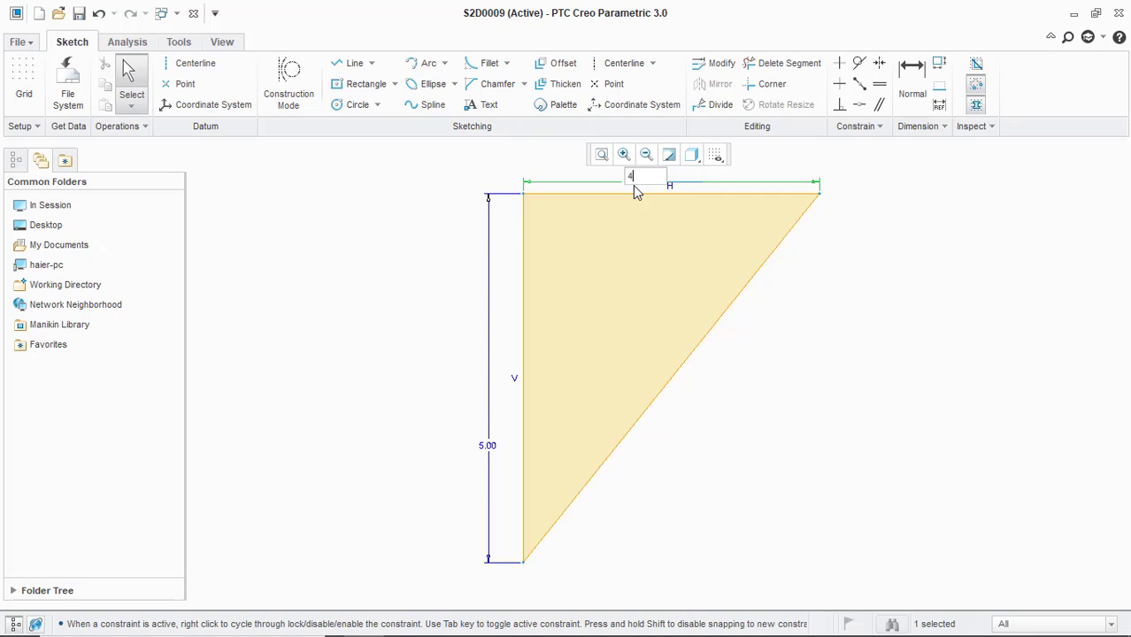
key(Return)
Sketch a 3 Tangent circle inside the triangle, touching its horizontal side, hypotenuse and vertical side
click(378, 105)
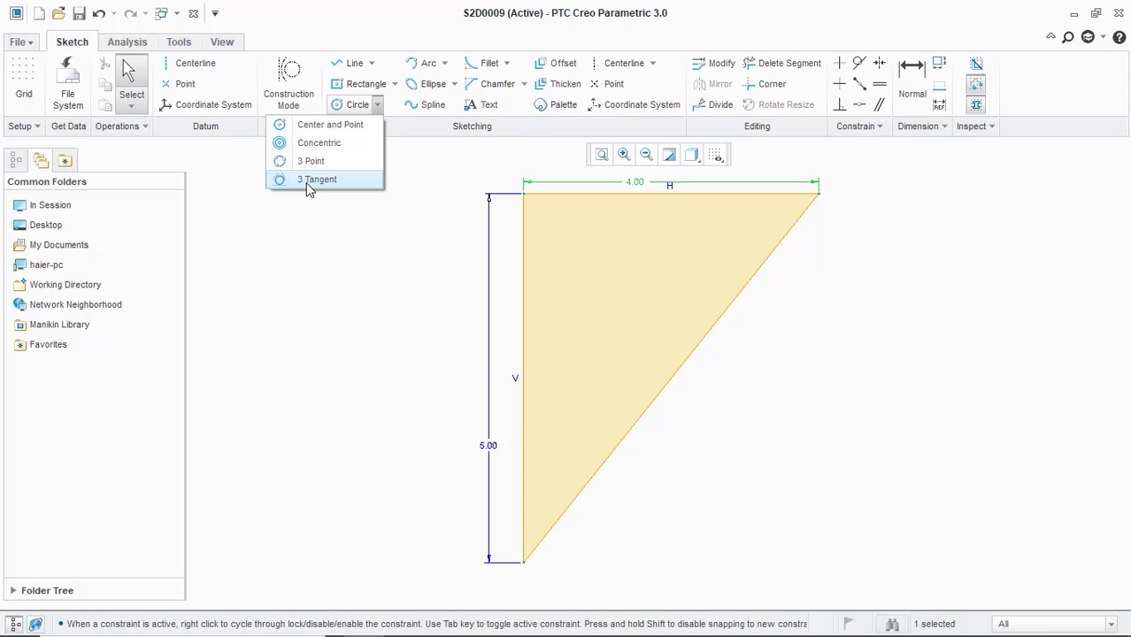
click(309, 179)
click(621, 194)
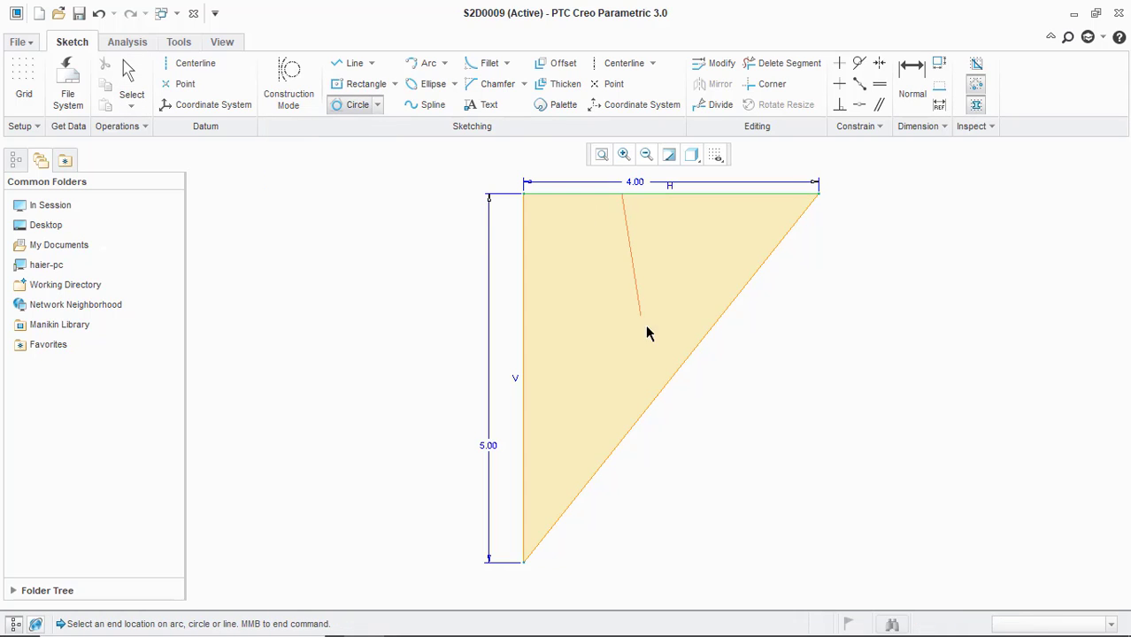
click(672, 376)
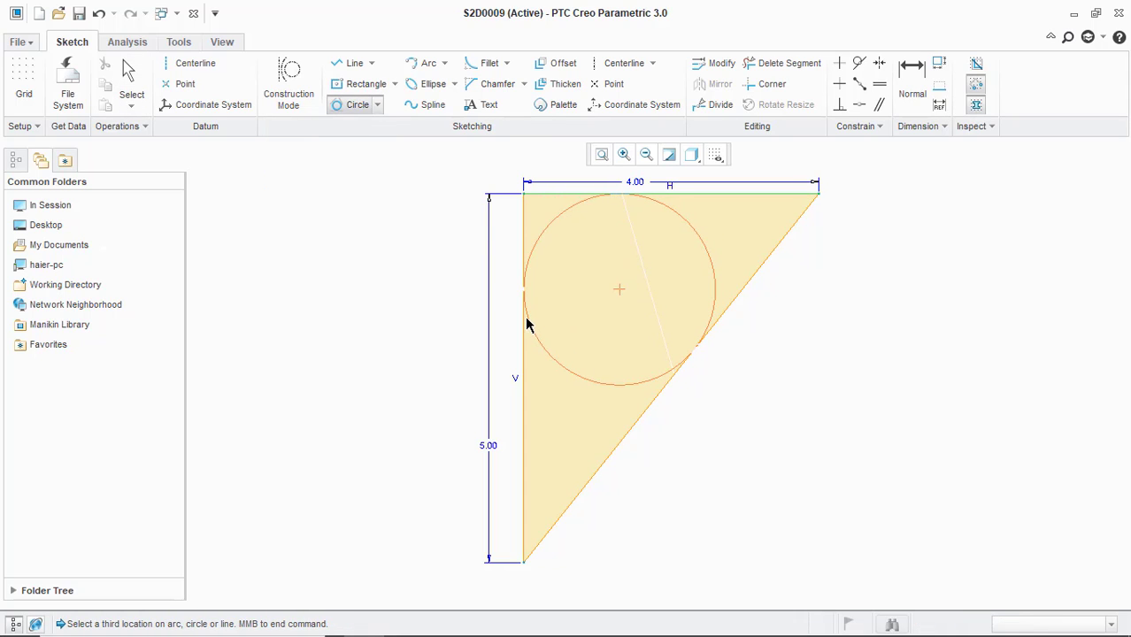
click(526, 325)
middle_click(679, 283)
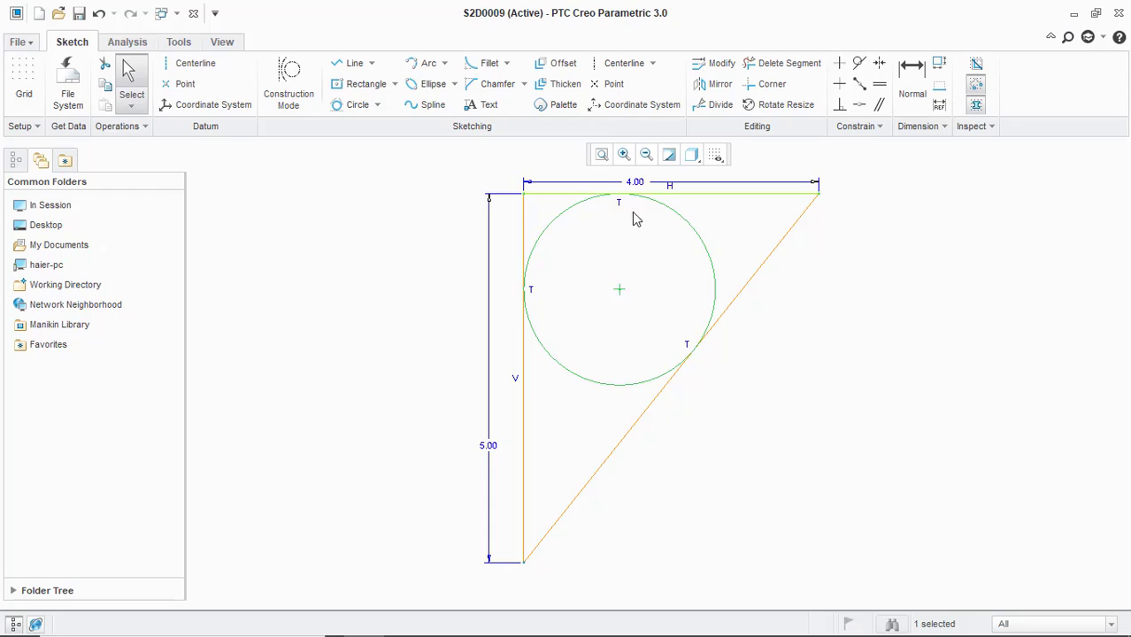
Delete the inscribed circle from the triangle
scroll(632, 212, down, 1)
scroll(631, 200, up, 1)
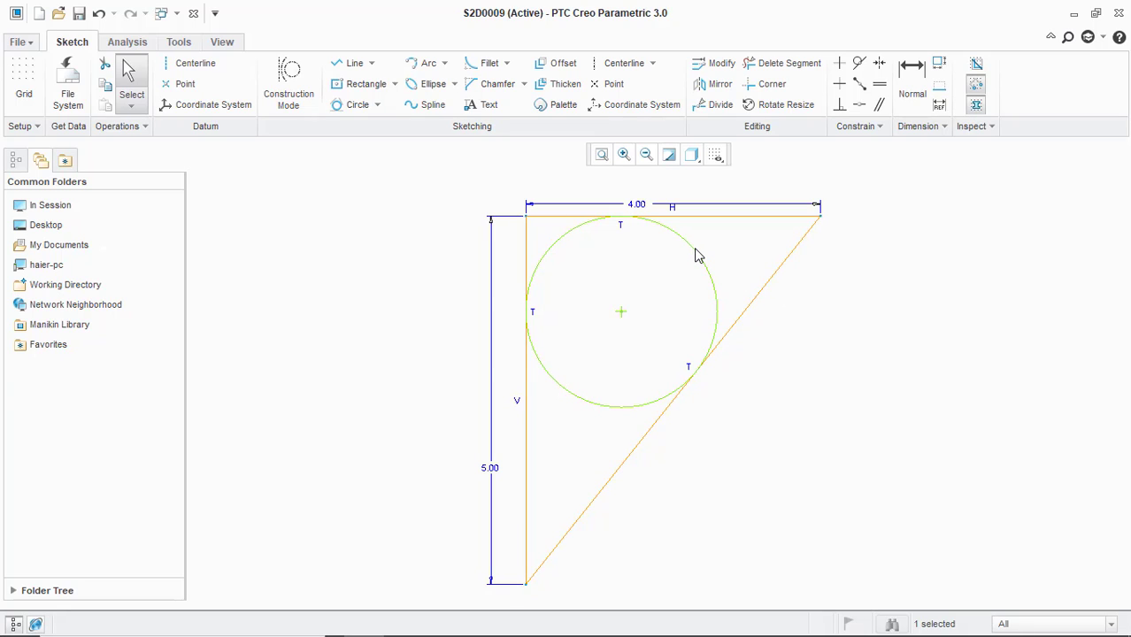
key(Delete)
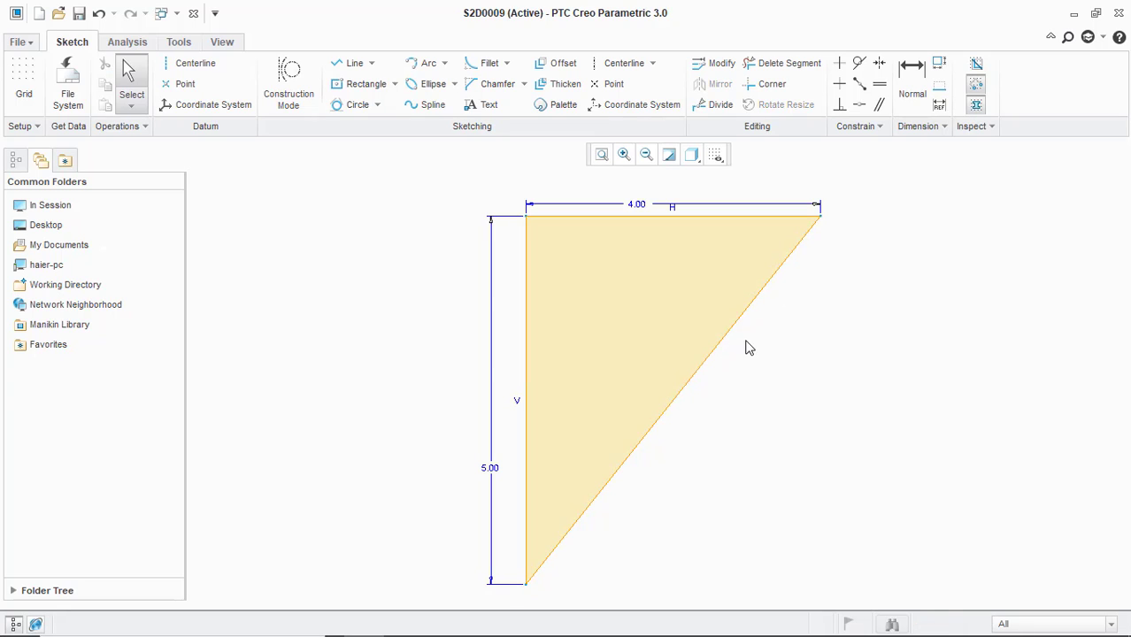
Dimension the angle between the vertical side and hypotenuse as 45 degrees, deleting the conflicting 4.00 horizontal dimension
click(911, 89)
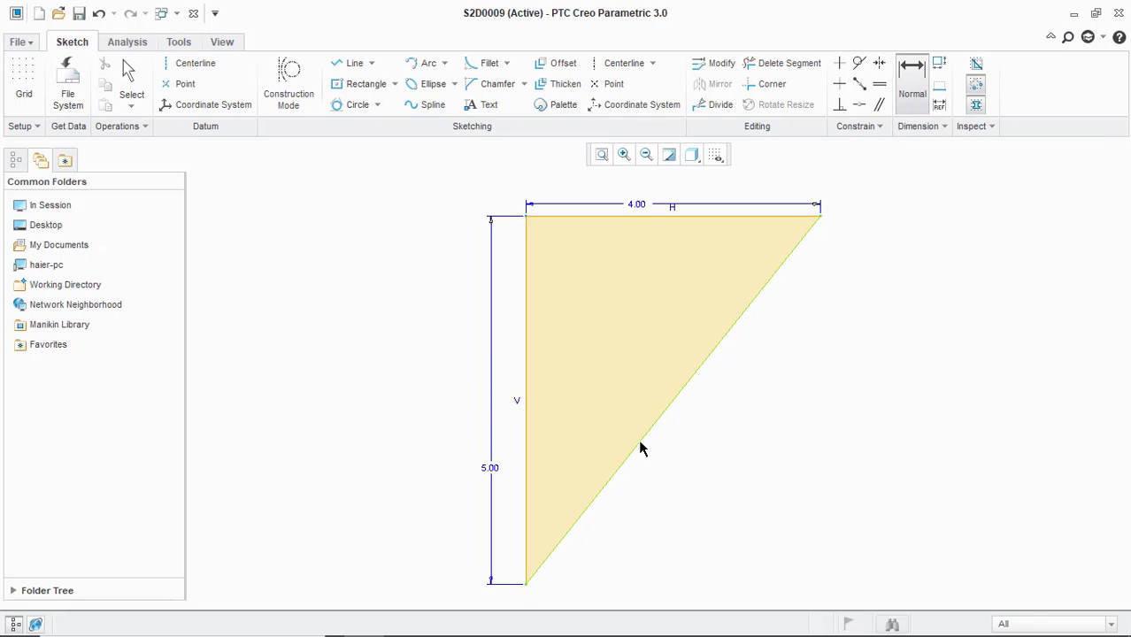
middle_click(549, 485)
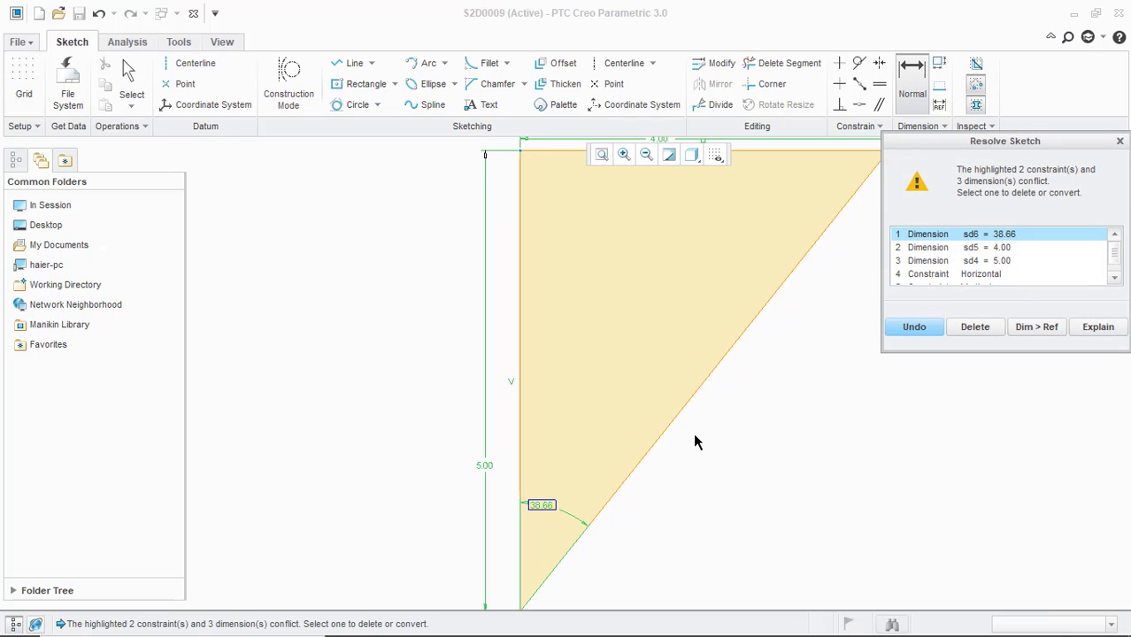
scroll(693, 432, up, 1)
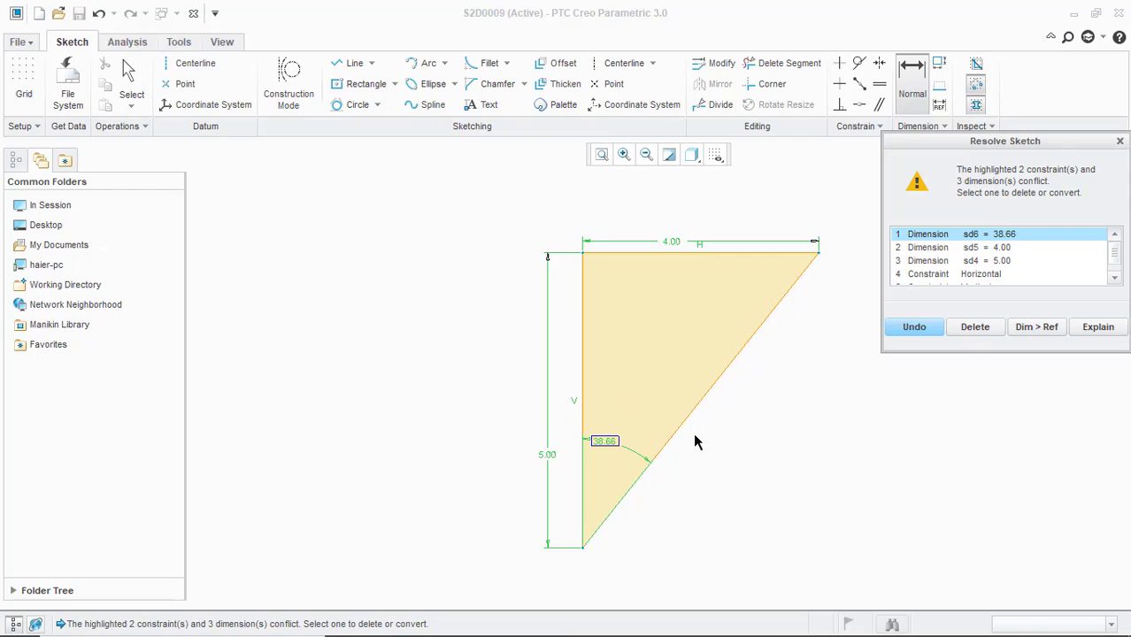
click(996, 248)
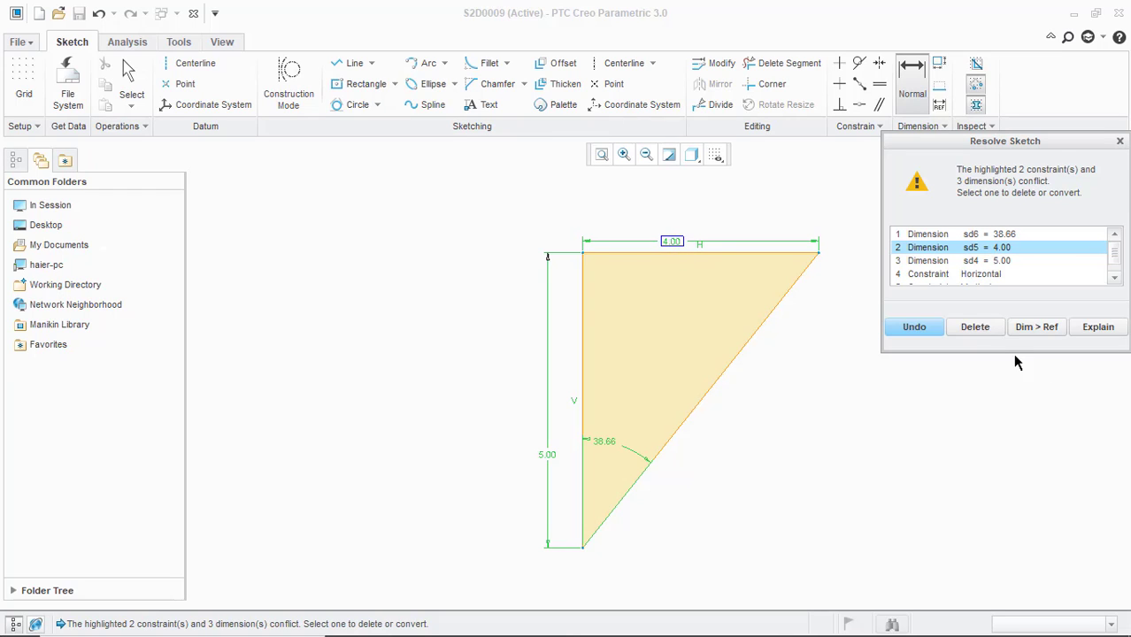
click(976, 327)
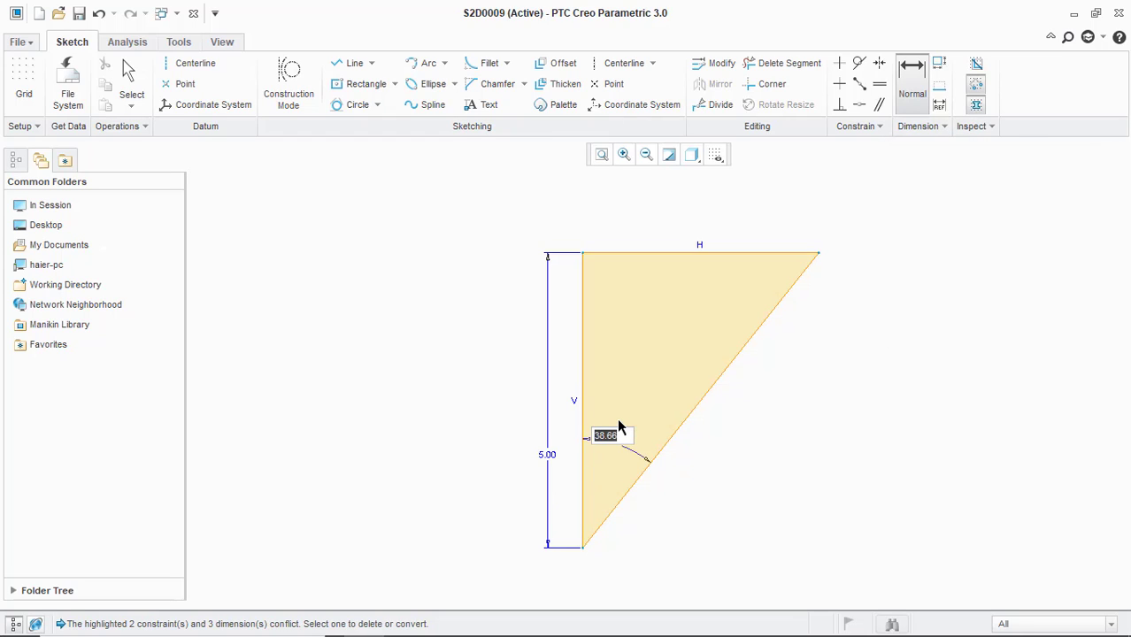
text(45)
key(Return)
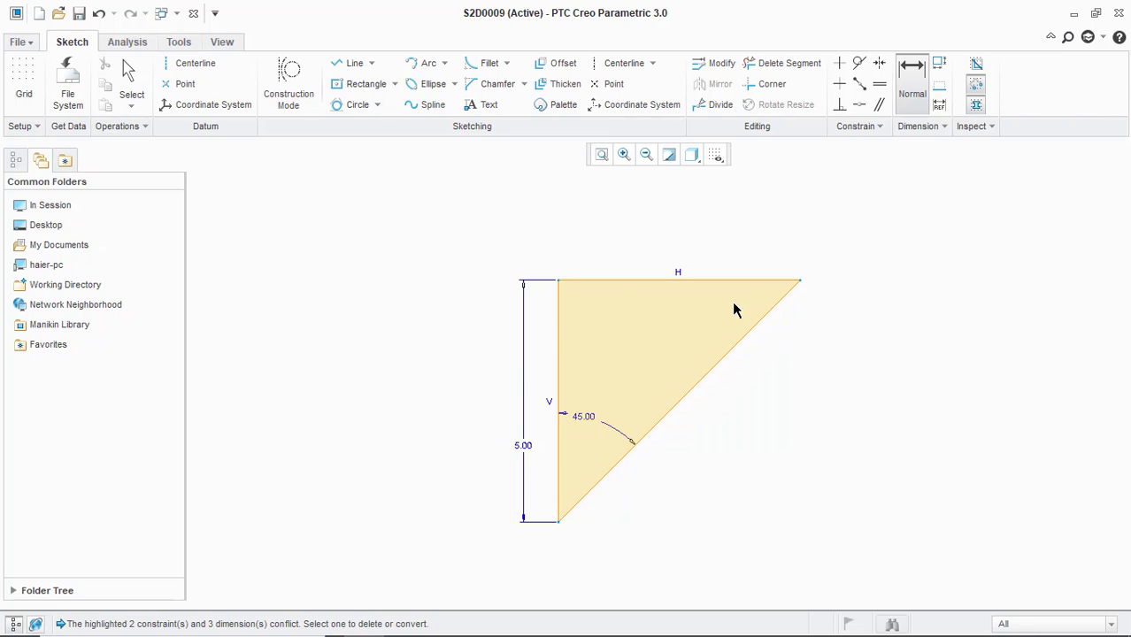
Inscribe a 3 Tangent circle in the 45-degree triangle, tangent to all three sides
click(377, 105)
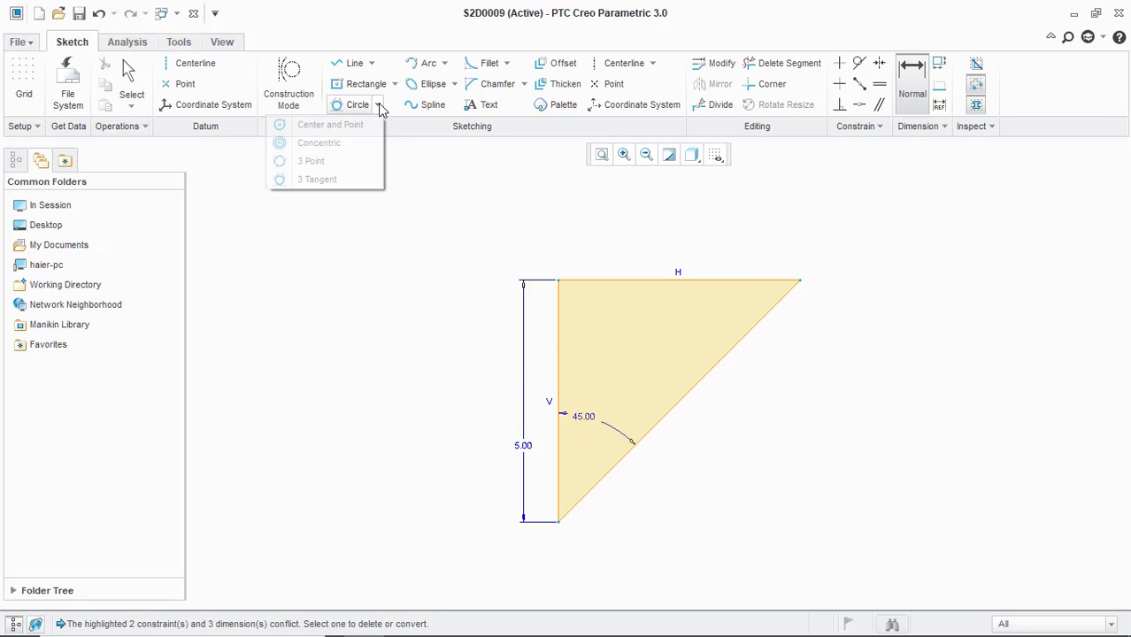
click(322, 181)
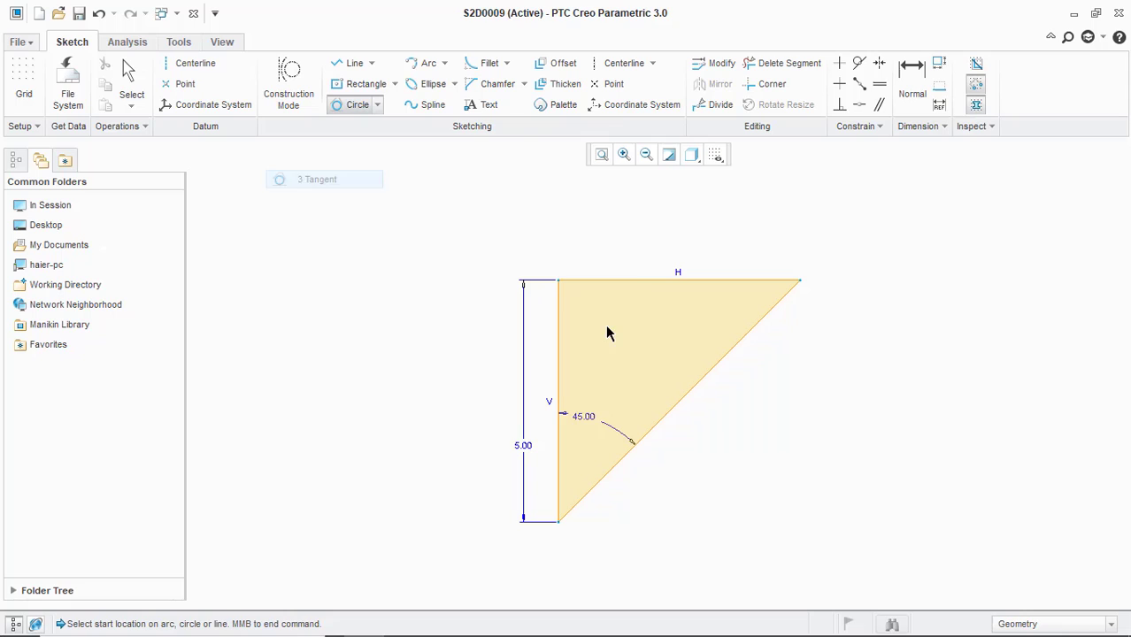
click(644, 280)
click(689, 390)
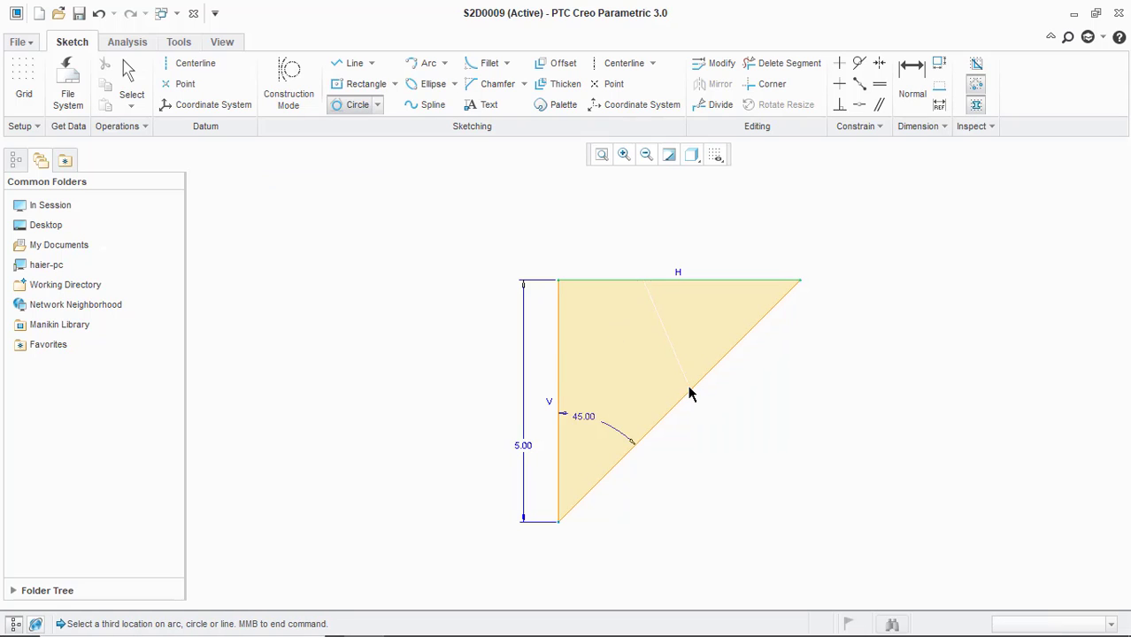
click(561, 372)
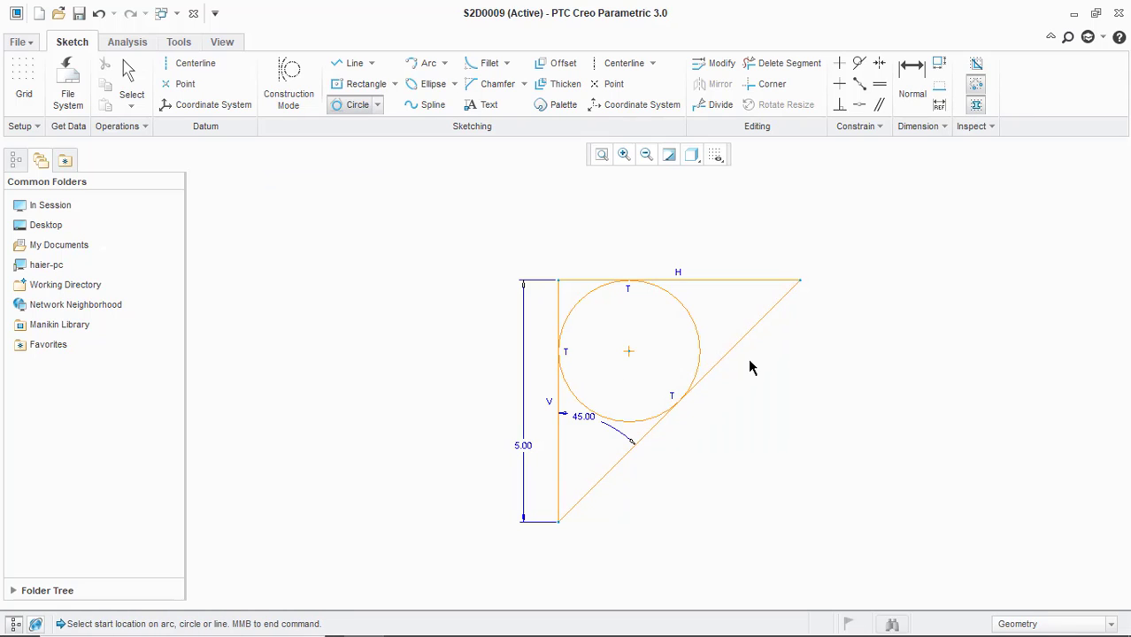
middle_click(750, 362)
Select the whole triangle with its inscribed circle and delete everything
mouse_move(444, 257)
mouse_down()
mouse_move(682, 469)
mouse_move(868, 534)
mouse_up()
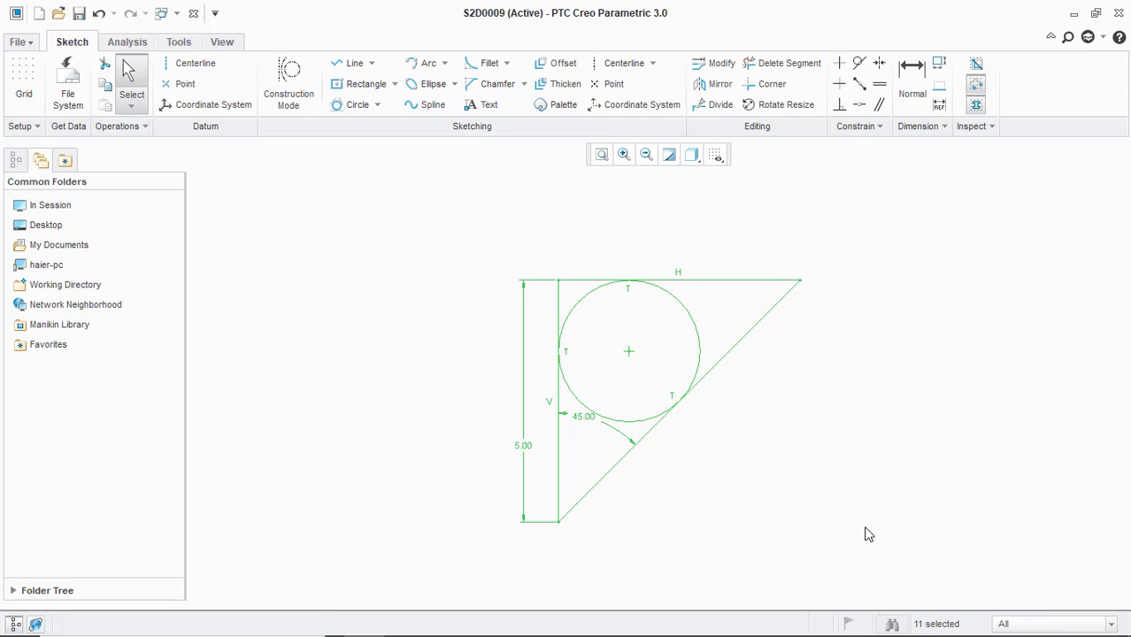
key(Delete)
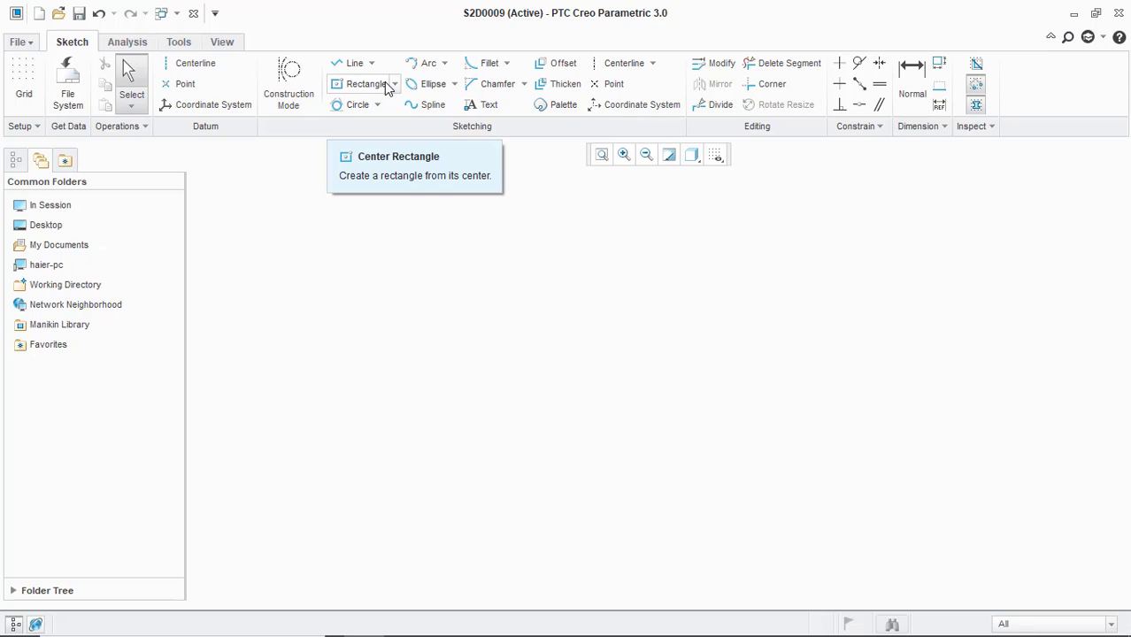
Sketch an upright Center Rectangle about 2.20 wide and 4.87 high
click(394, 84)
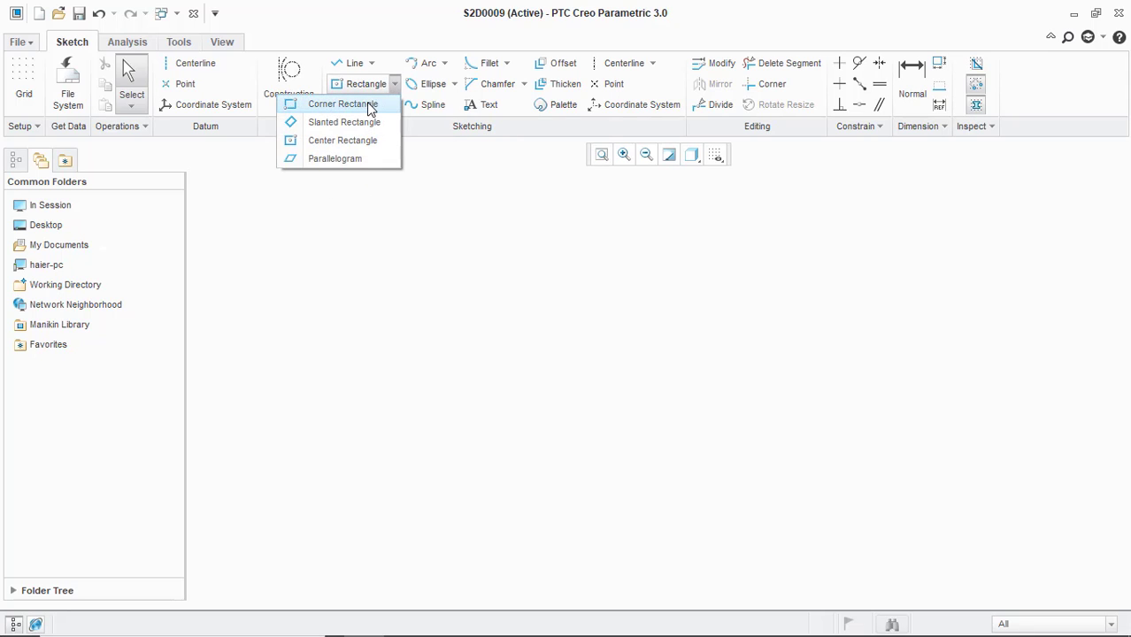
click(366, 85)
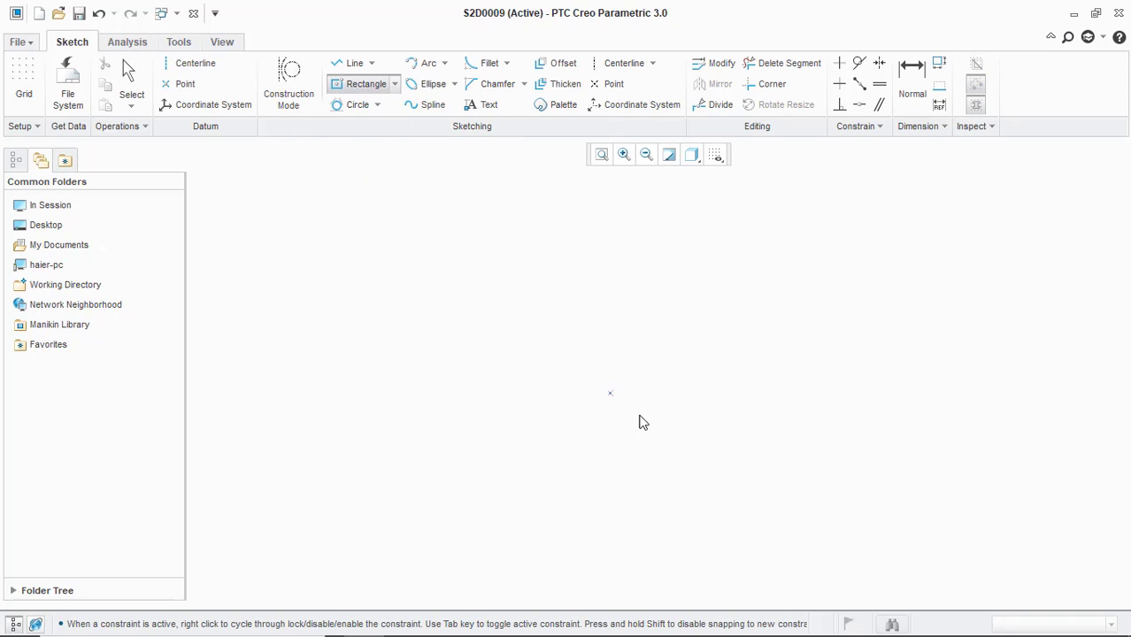
click(394, 85)
click(342, 142)
click(635, 369)
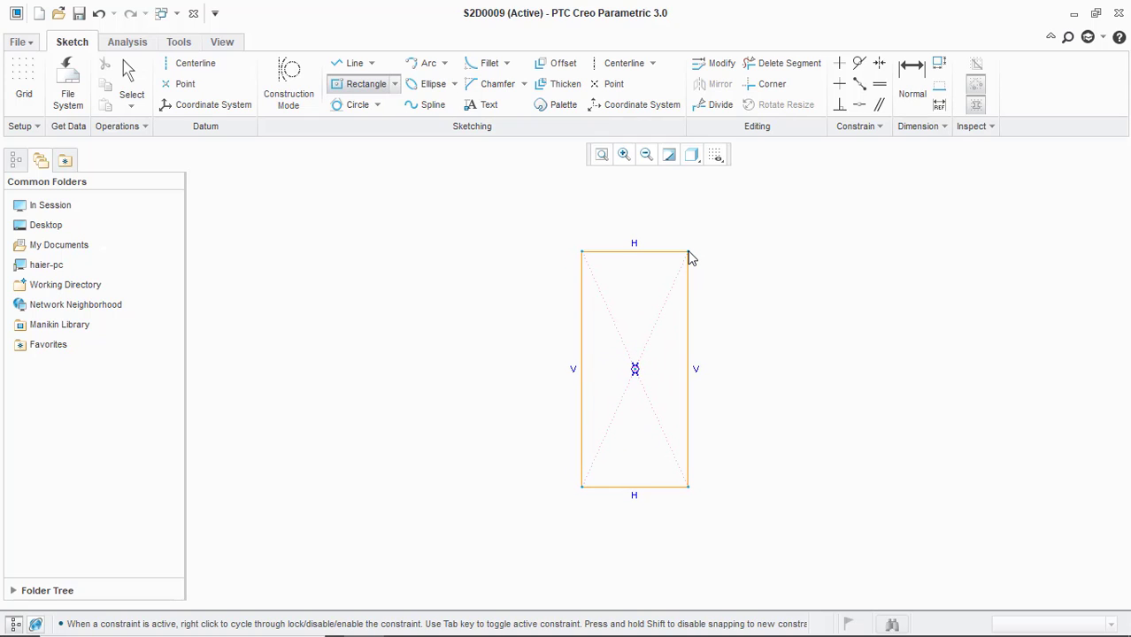
click(689, 252)
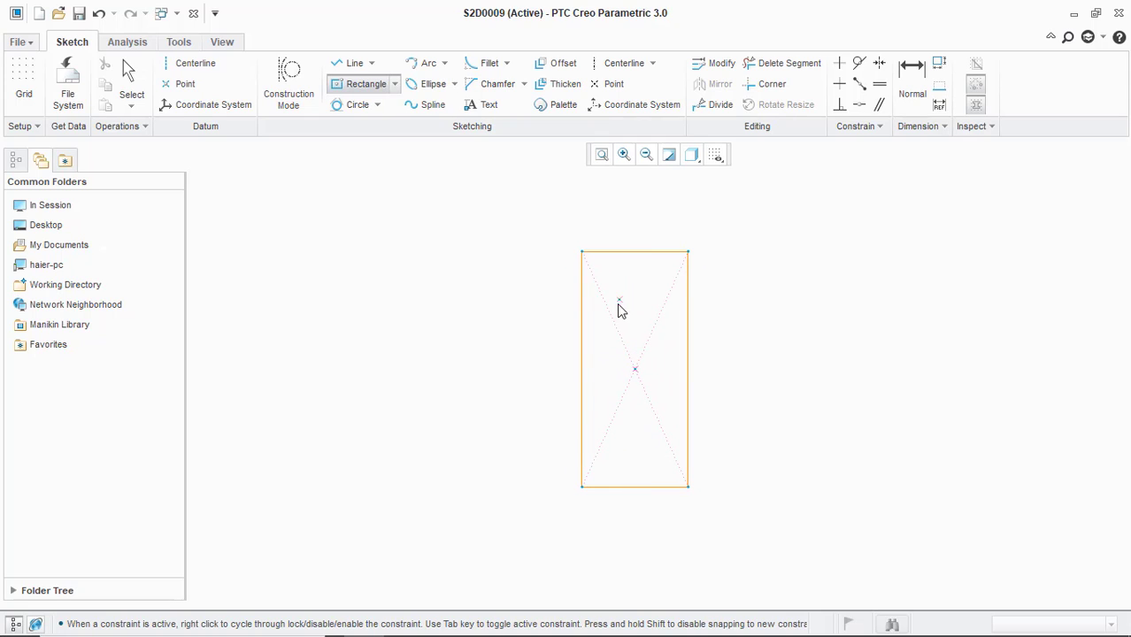
middle_click(553, 348)
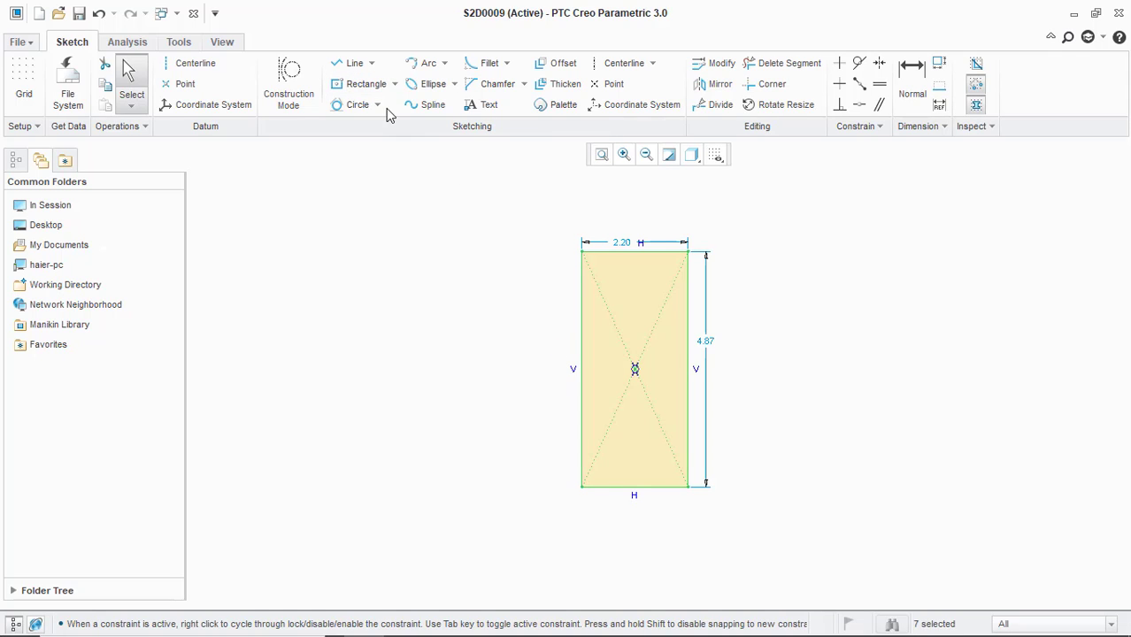
Set the rectangle's height to 5 and its width to 2.5
click(708, 345)
double_click(708, 346)
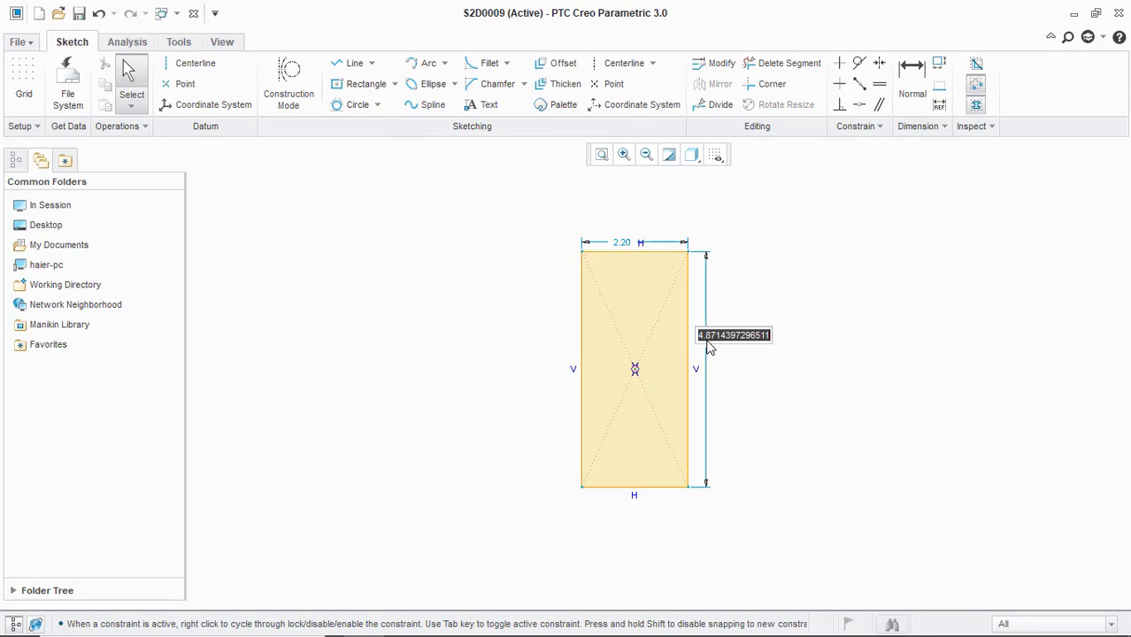
text(5)
key(Return)
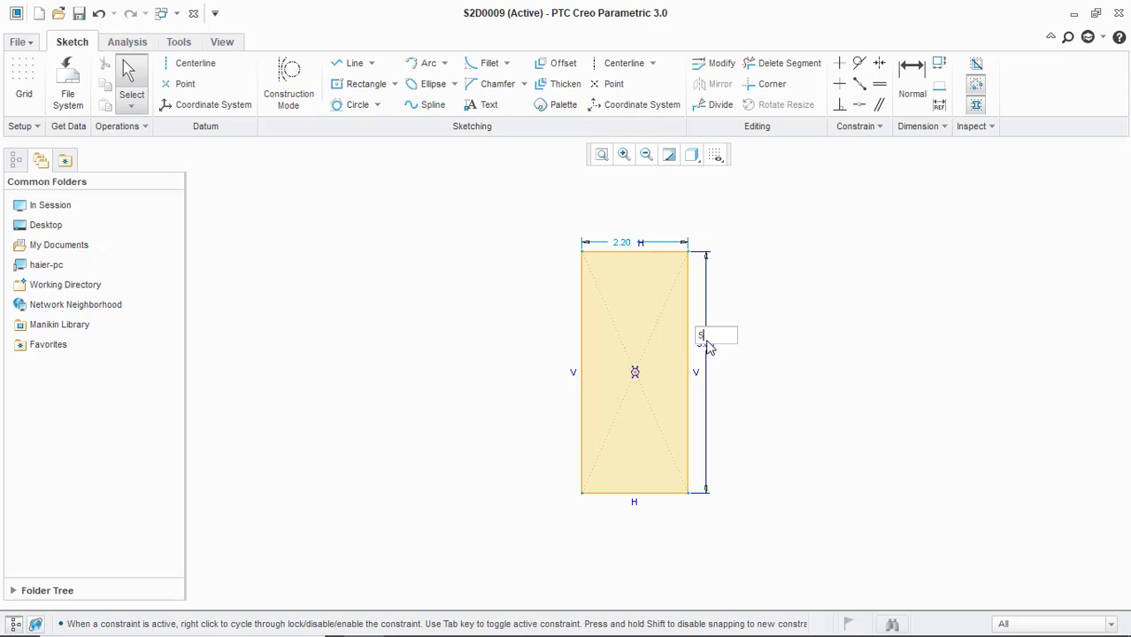
double_click(637, 183)
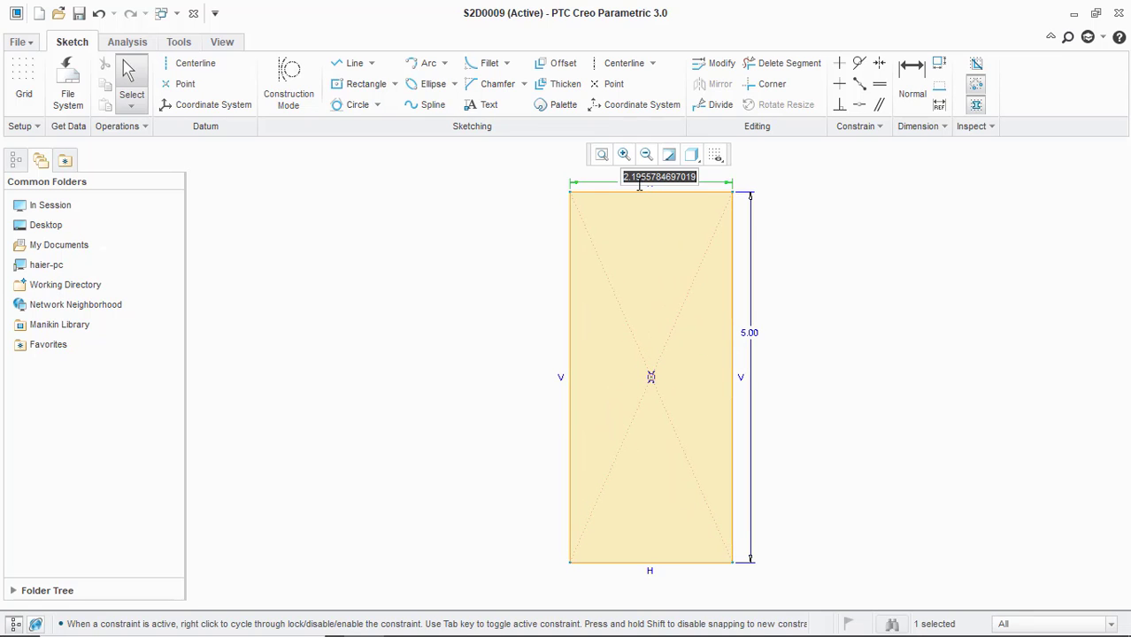
text(2.5)
key(Return)
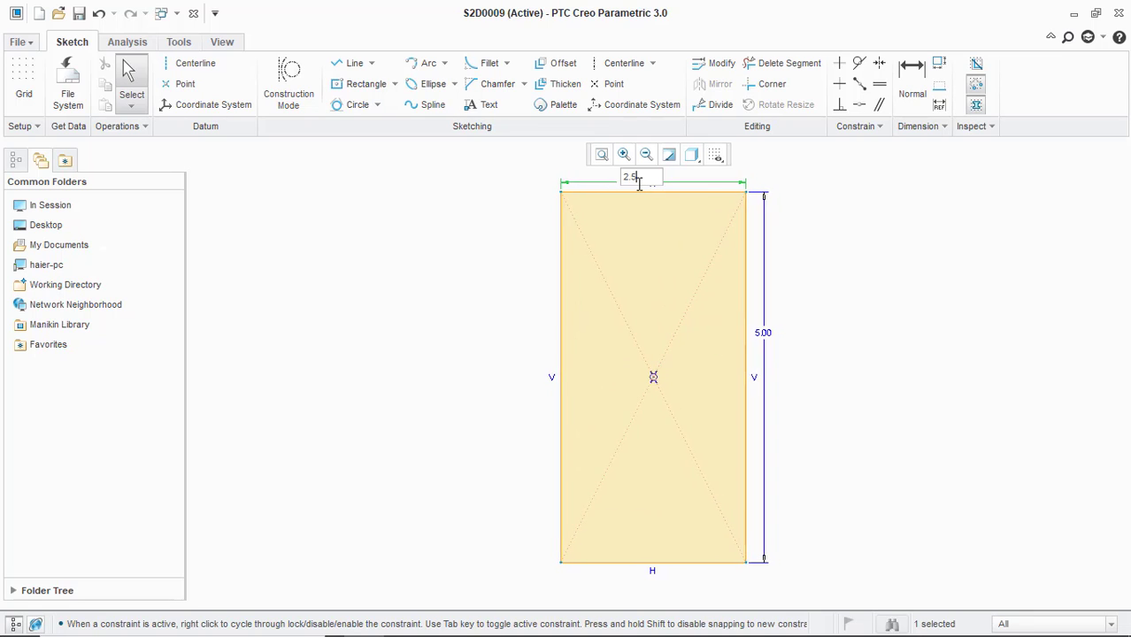
scroll(631, 259, down, 2)
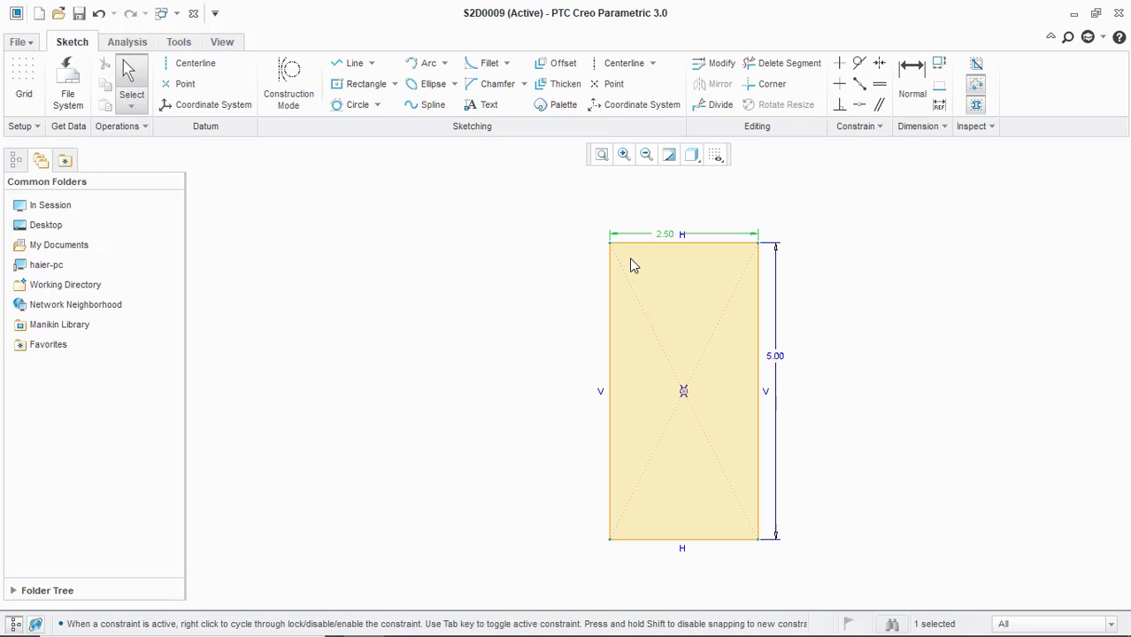
Sketch a circle centred on the rectangle's top edge through its corners, and one about 1.38 in diameter centred on the bottom edge
click(378, 106)
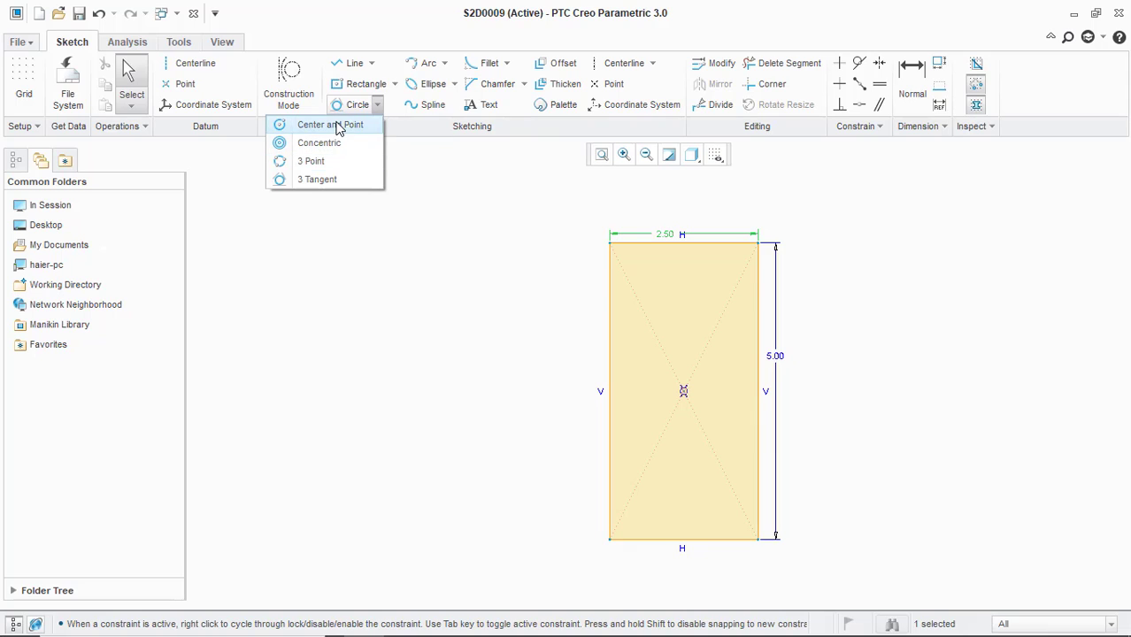
click(336, 126)
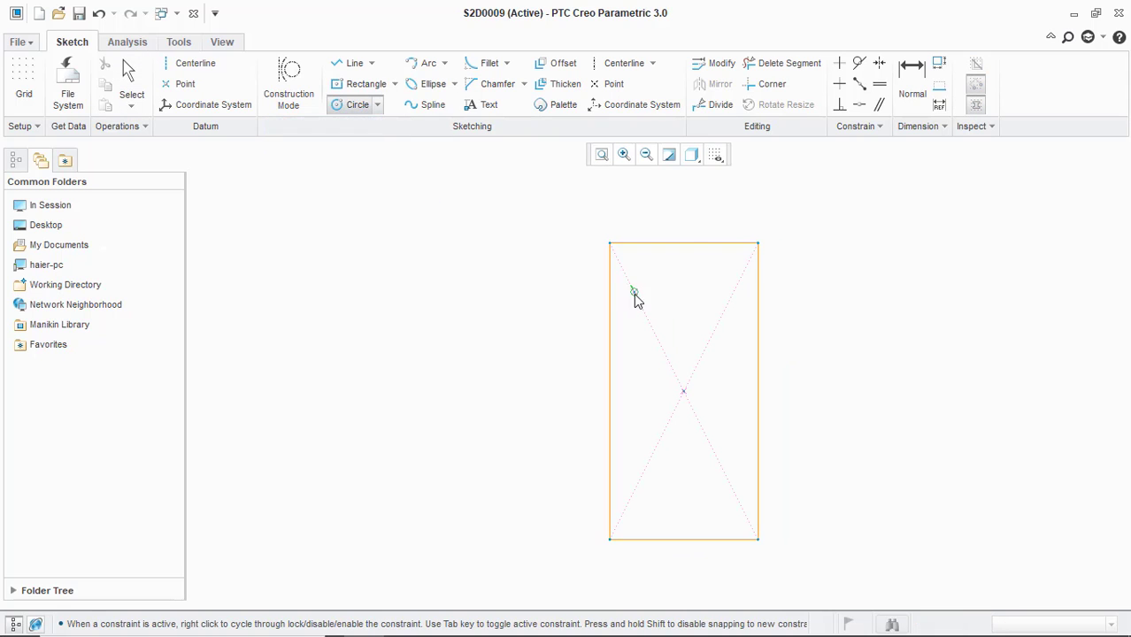
click(683, 243)
click(758, 245)
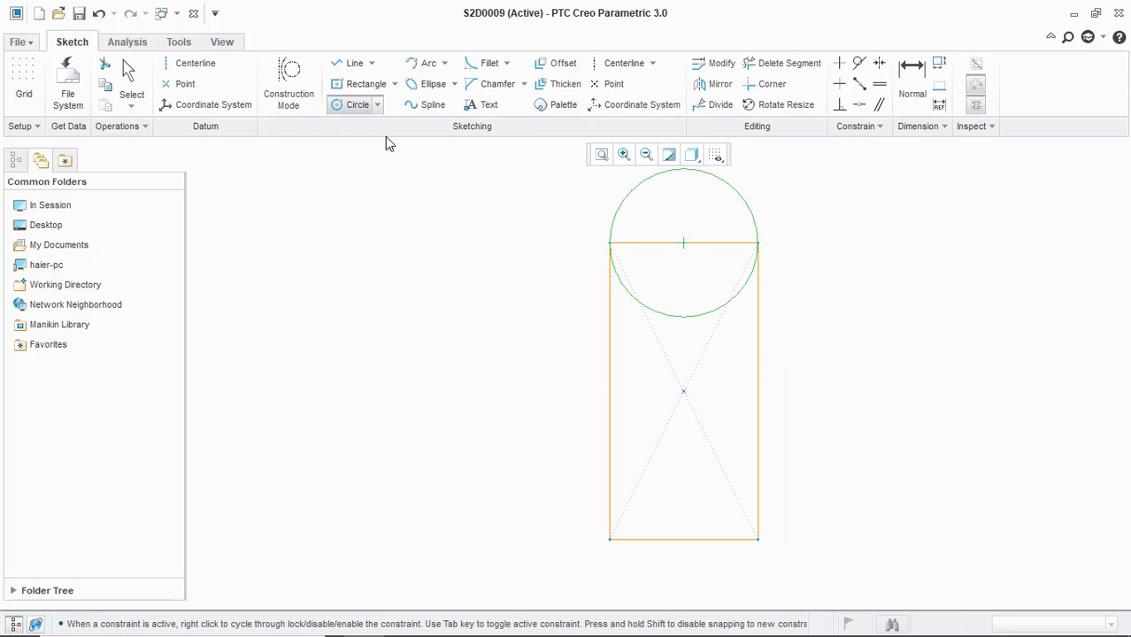
click(684, 542)
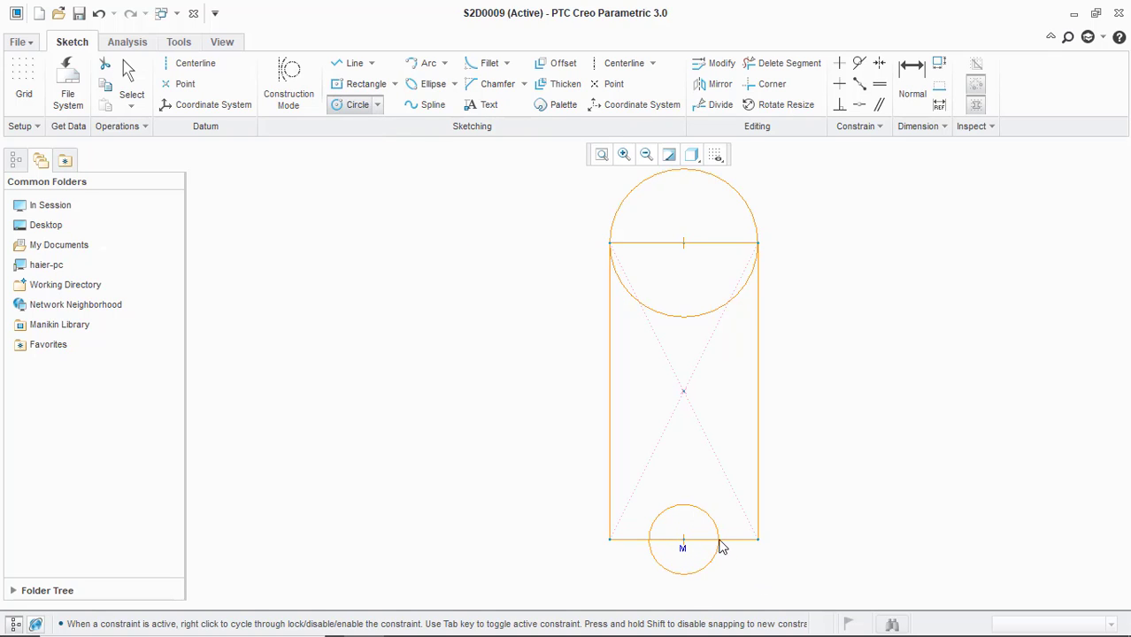
click(724, 545)
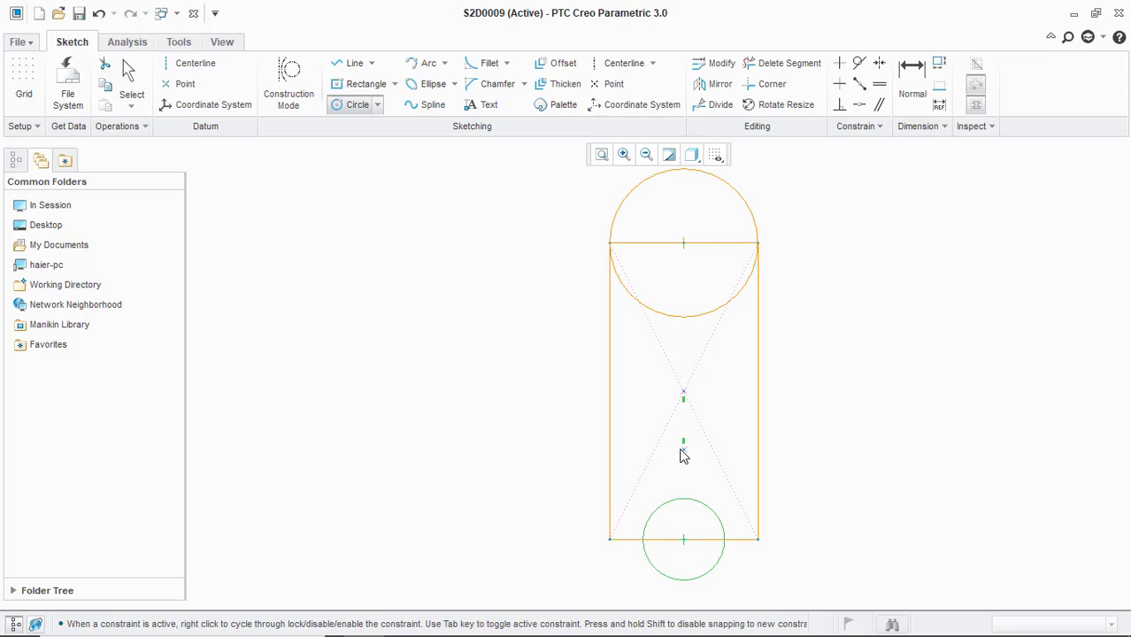
middle_click(685, 456)
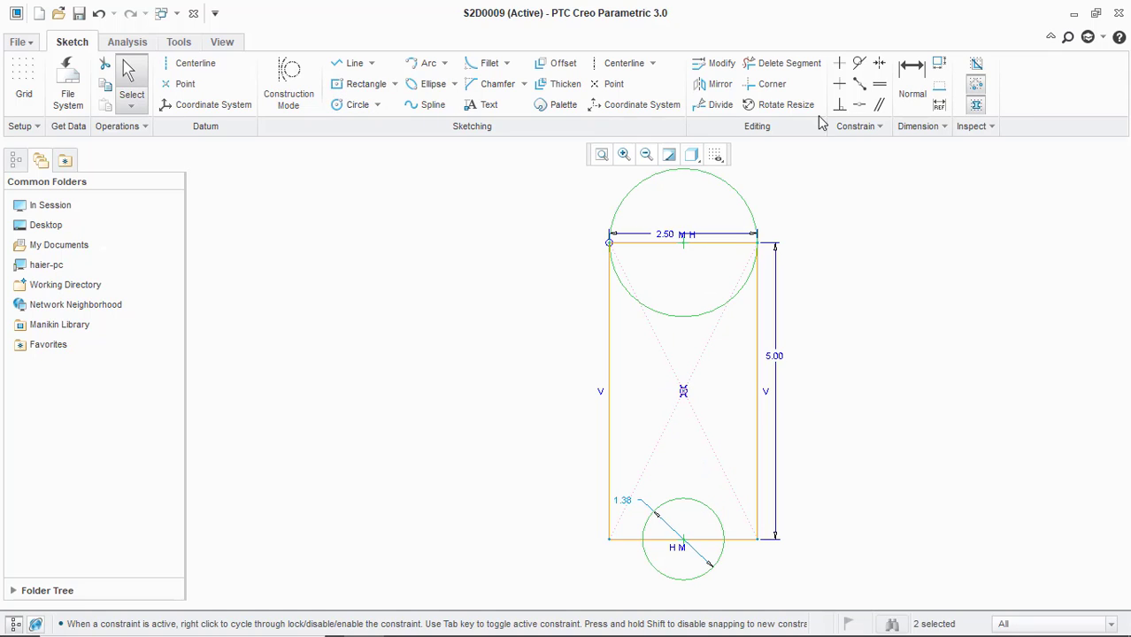
Trim away the rectangle's top and bottom edges with Delete Segment, keeping both circles and the vertical sides
click(775, 64)
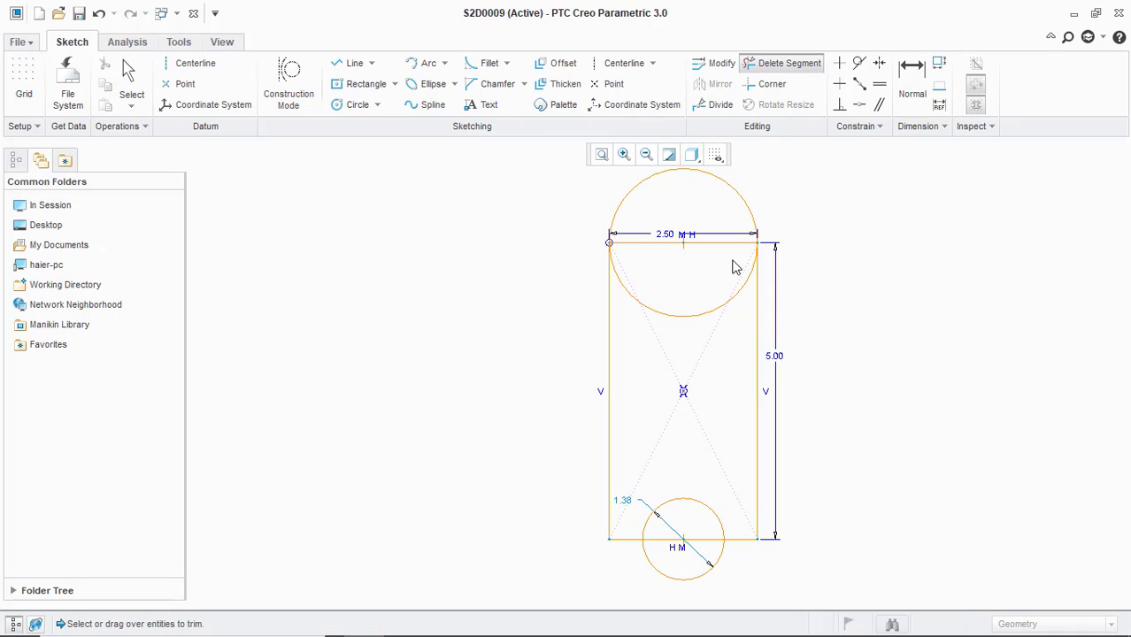
drag(724, 237, 715, 270)
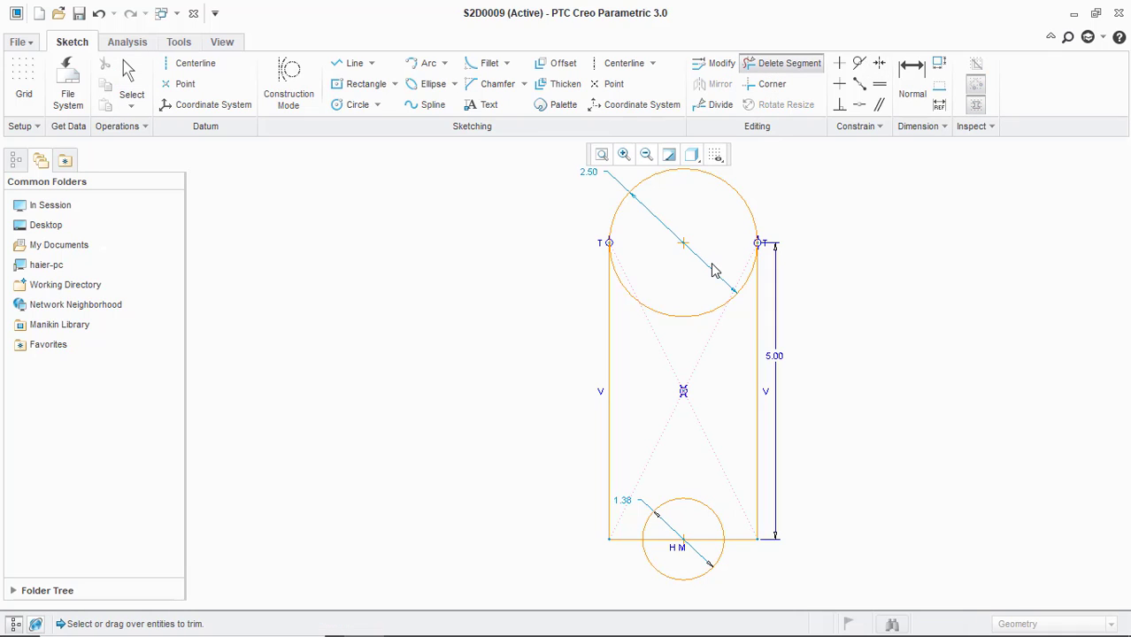
drag(745, 555, 737, 521)
mouse_move(613, 558)
mouse_down()
mouse_move(631, 526)
mouse_move(651, 531)
mouse_up()
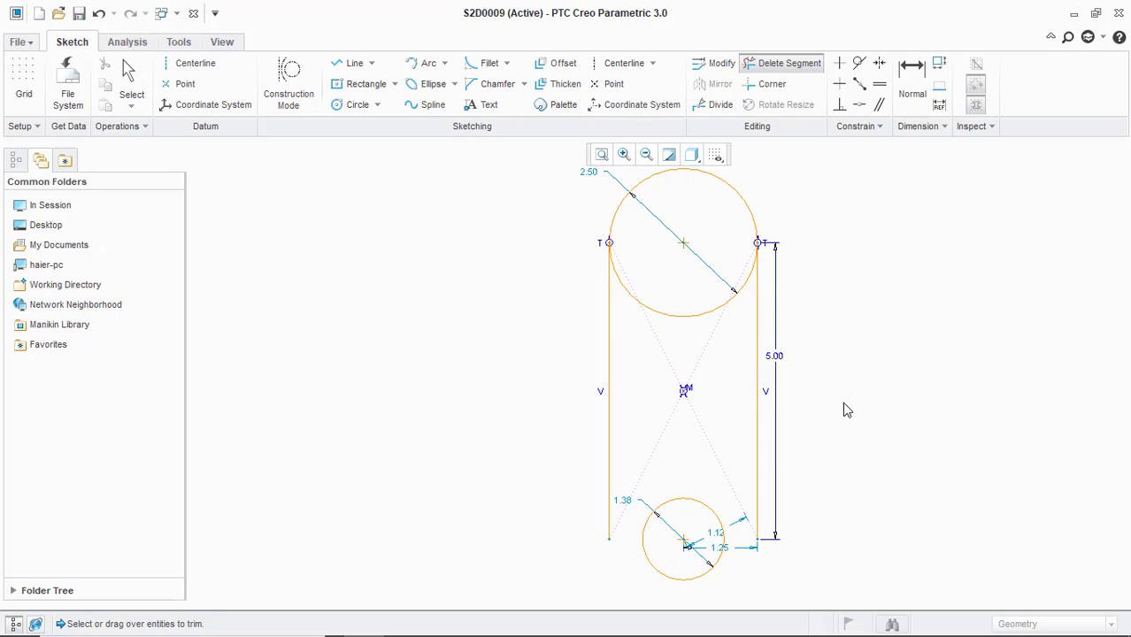
scroll(766, 447, up, 3)
scroll(786, 459, down, 2)
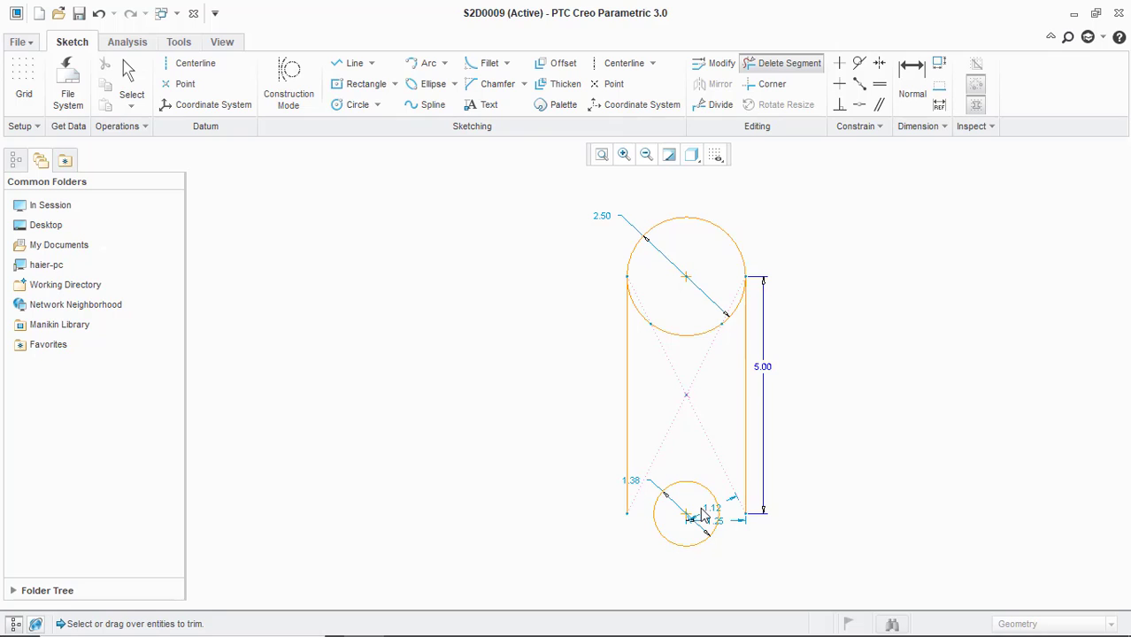
middle_click(780, 417)
Sketch two Line Tangent lines joining the small lower circle to the large upper circle, one on each side
click(370, 63)
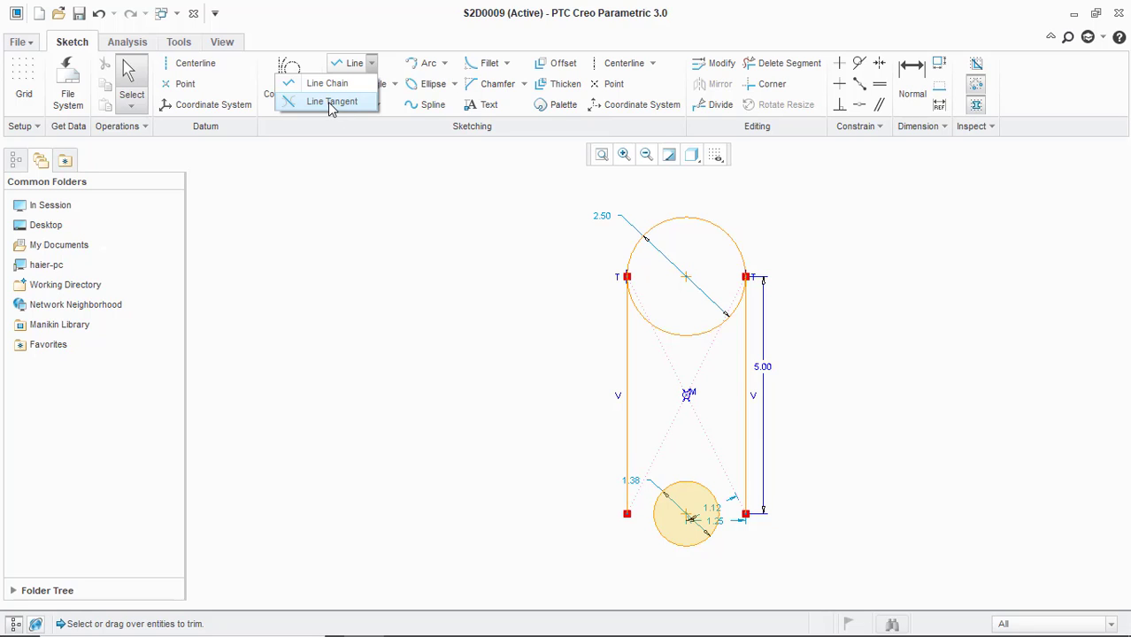
click(330, 103)
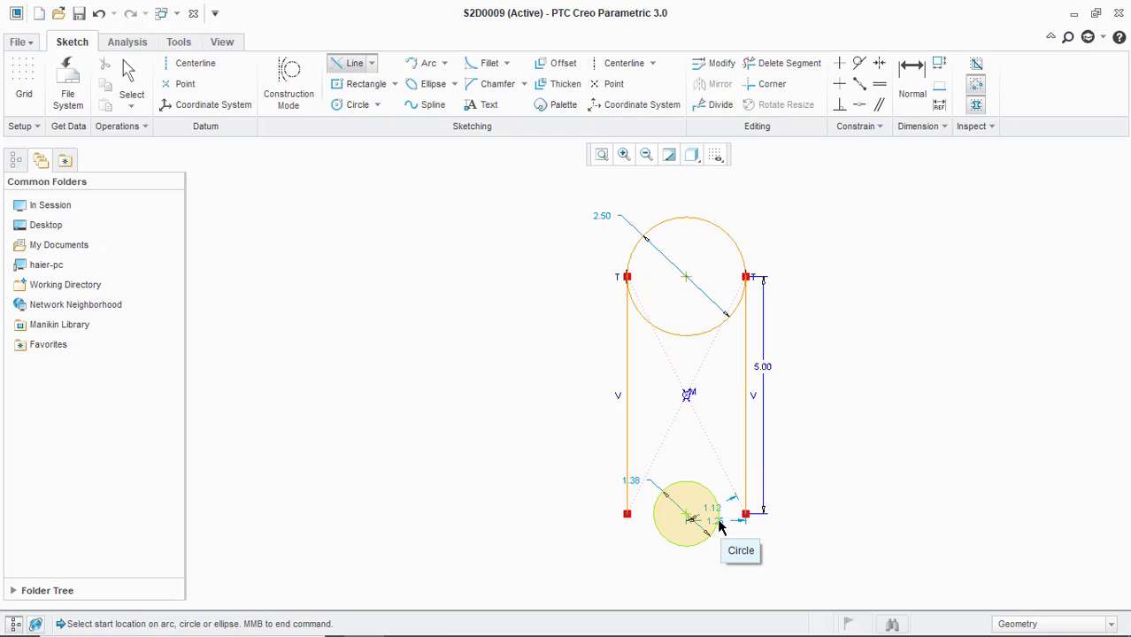
click(718, 526)
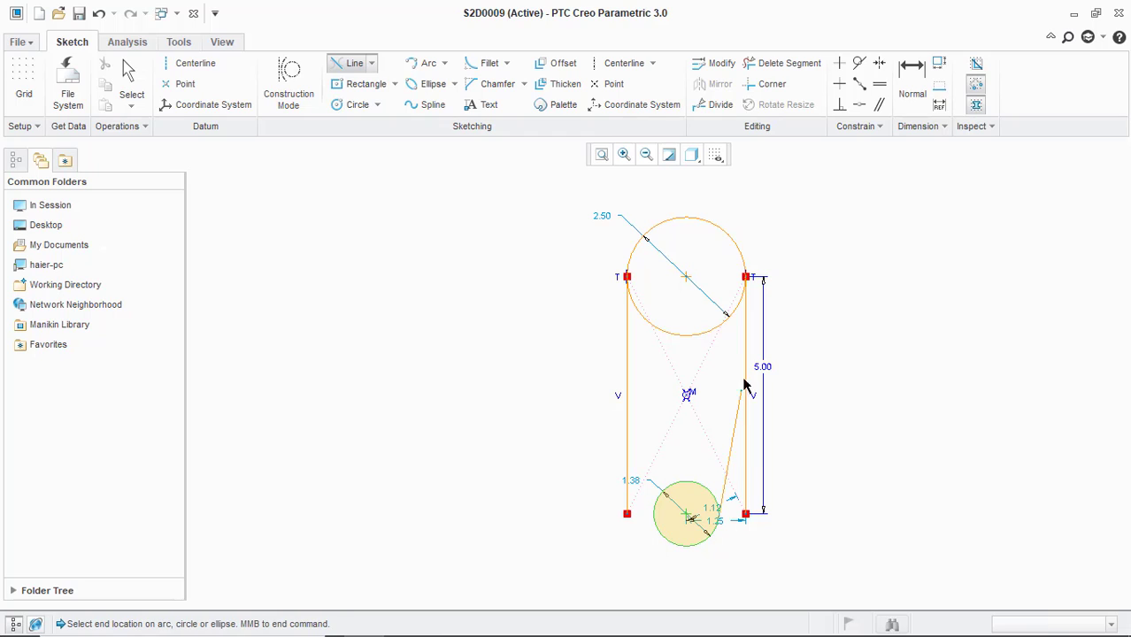
click(743, 295)
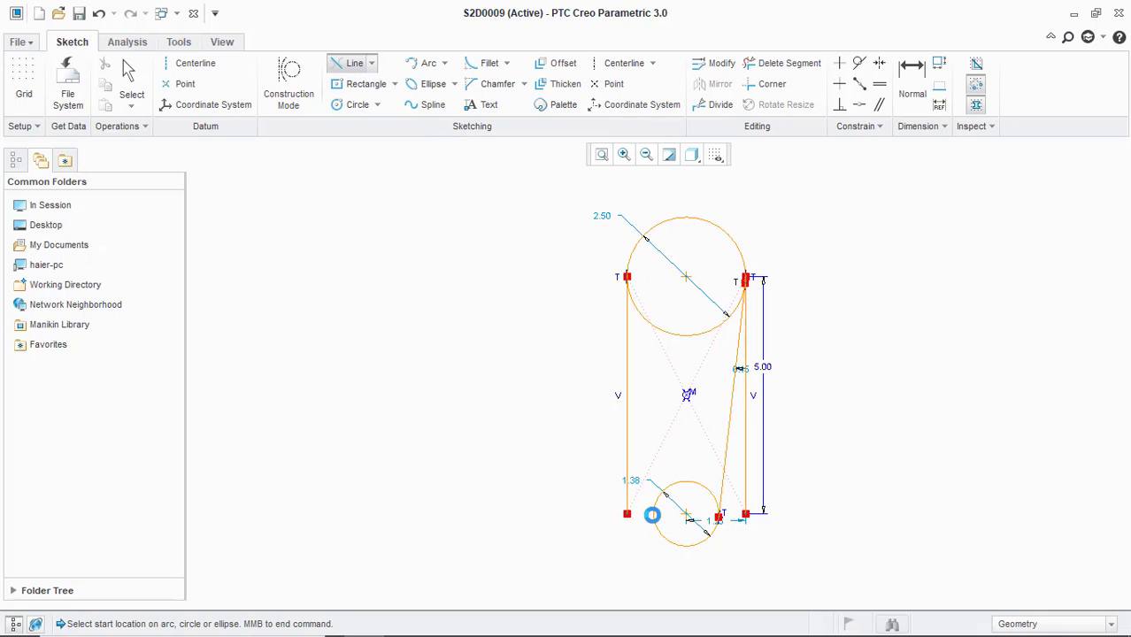
click(653, 519)
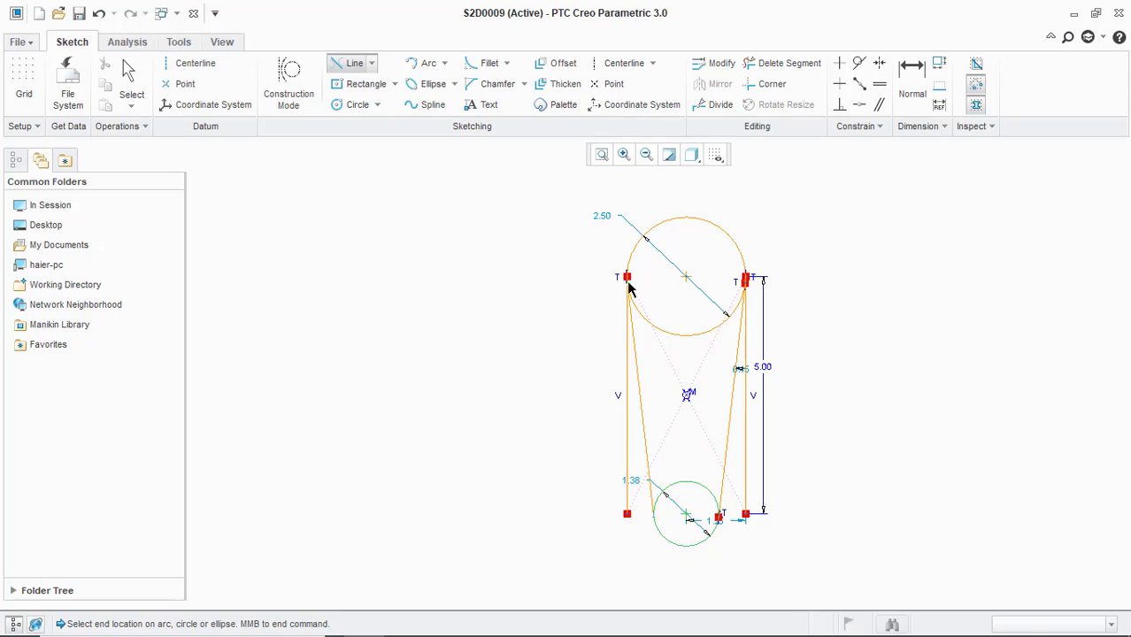
click(630, 279)
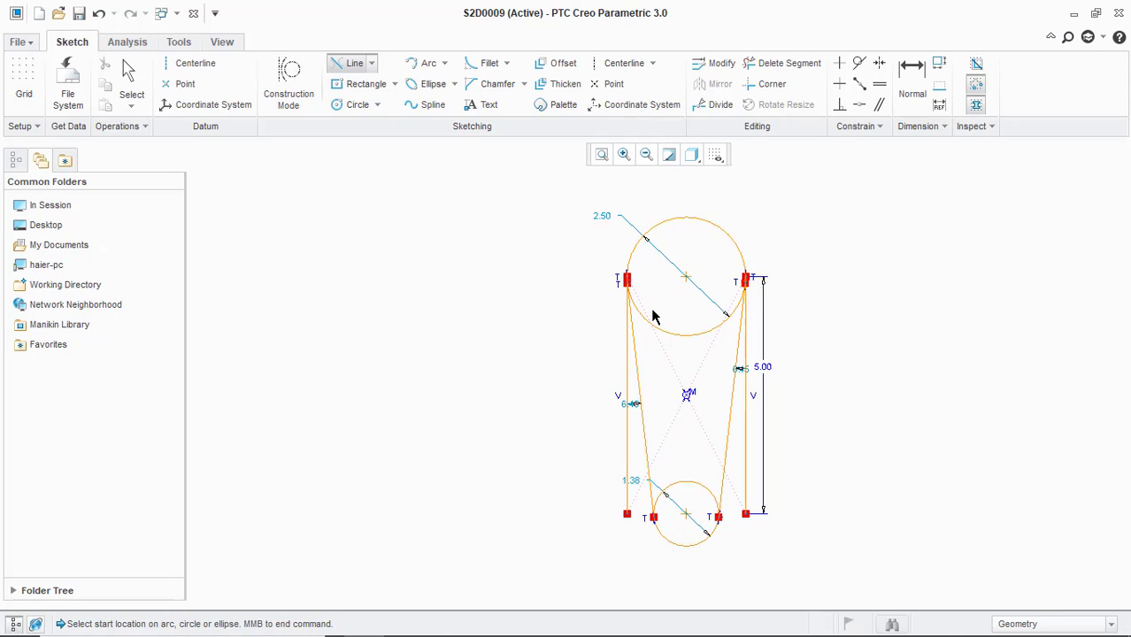
middle_click(655, 319)
Delete the rectangle's two remaining vertical sides
ctrl+click(730, 478)
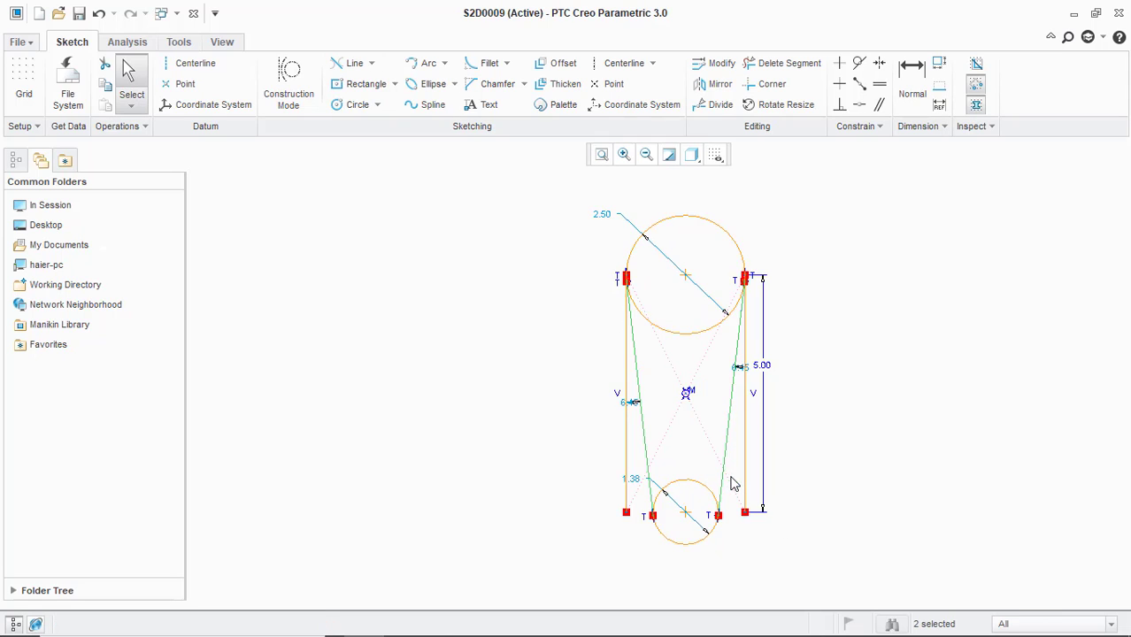
scroll(731, 484, up, 2)
scroll(737, 496, down, 1)
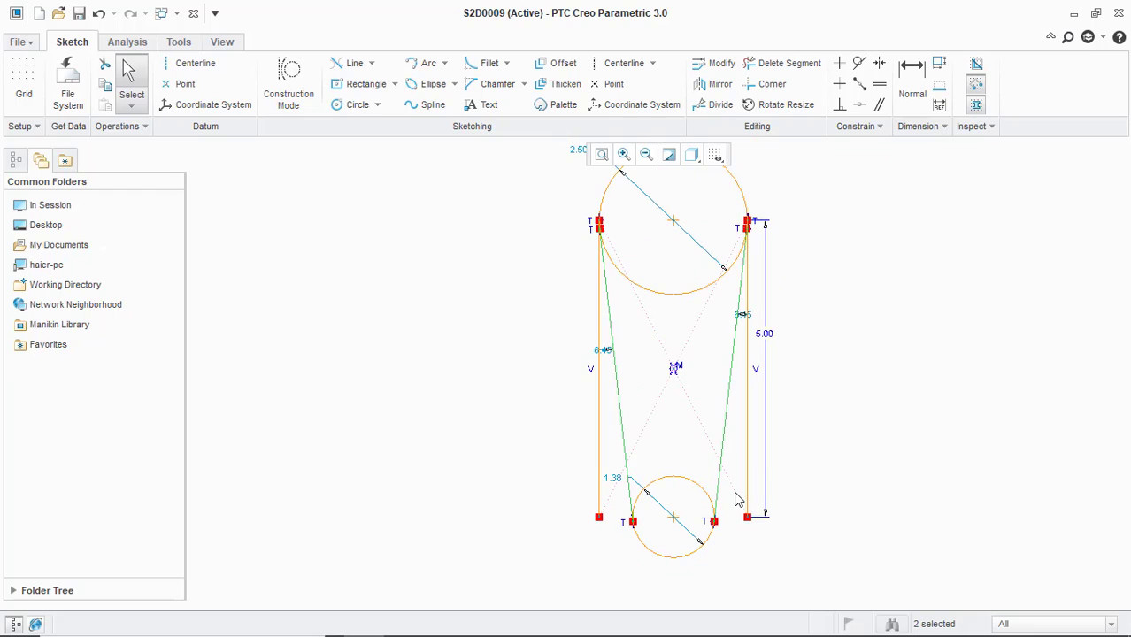
click(748, 432)
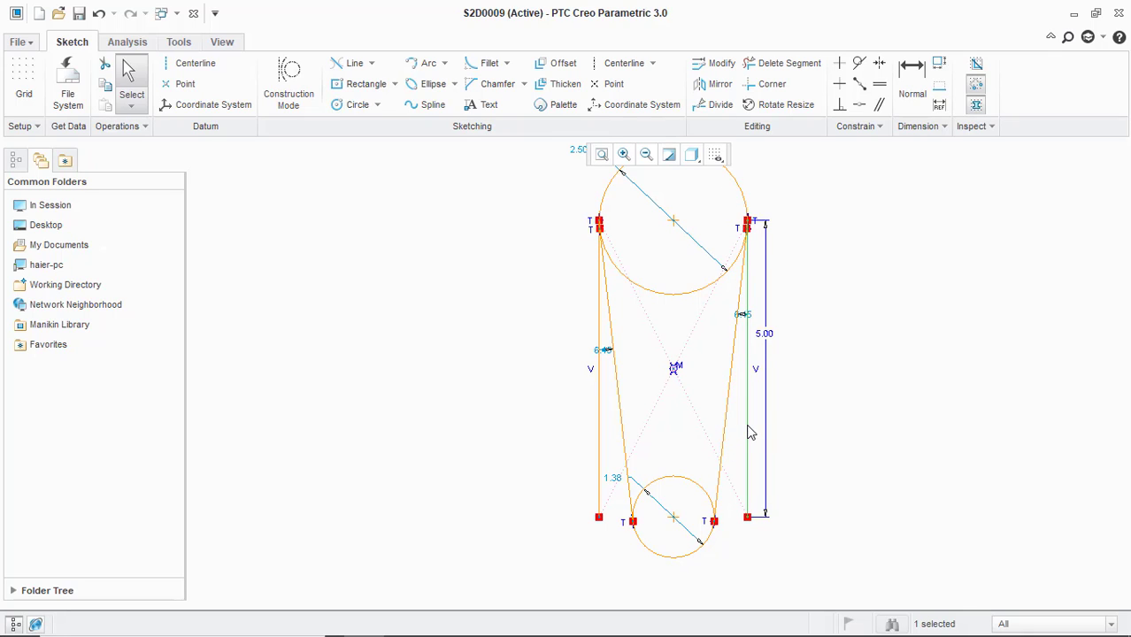
key(Delete)
click(601, 396)
key(Delete)
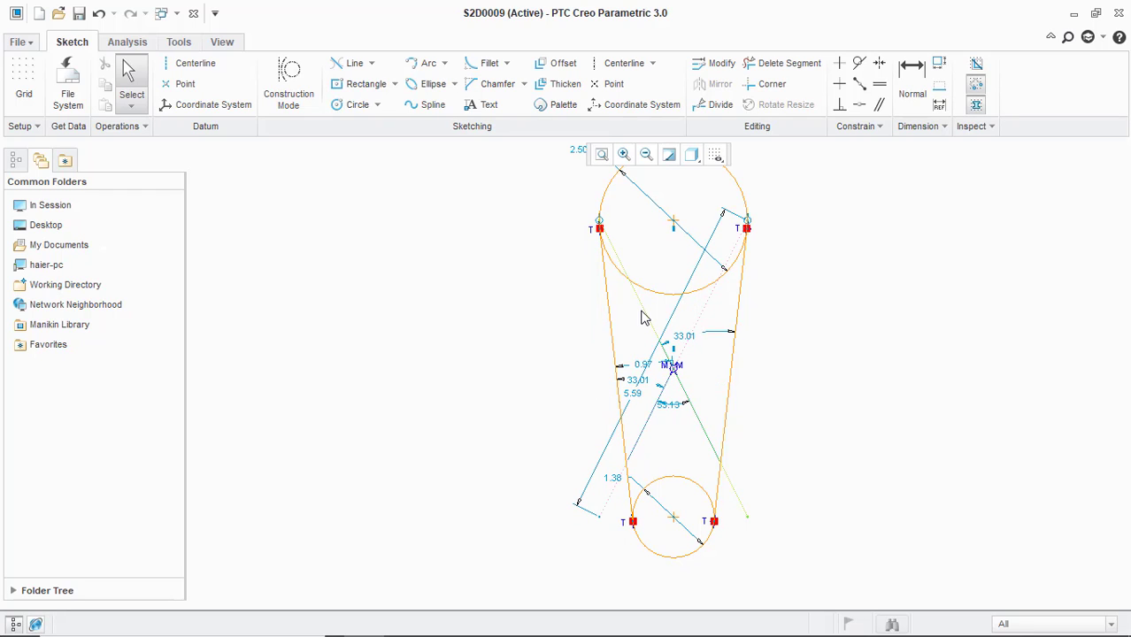
Trim the inner arcs of both circles with Delete Segment to leave a tapered outline with rounded ends
click(773, 66)
drag(658, 239, 666, 338)
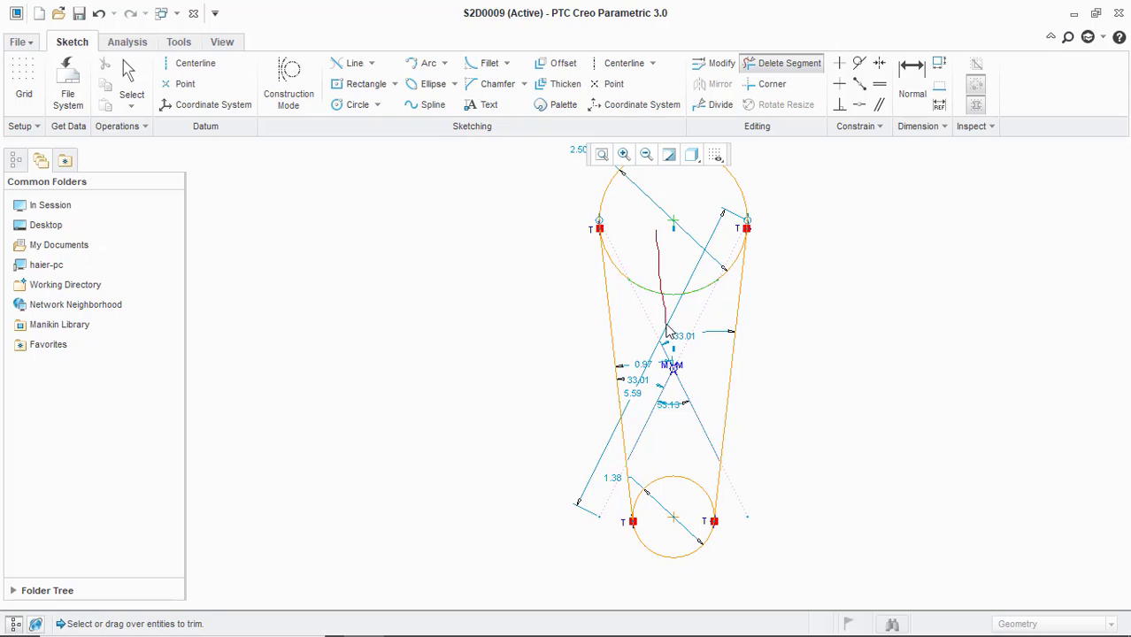
mouse_move(678, 443)
mouse_down()
mouse_move(678, 512)
mouse_move(693, 510)
mouse_up()
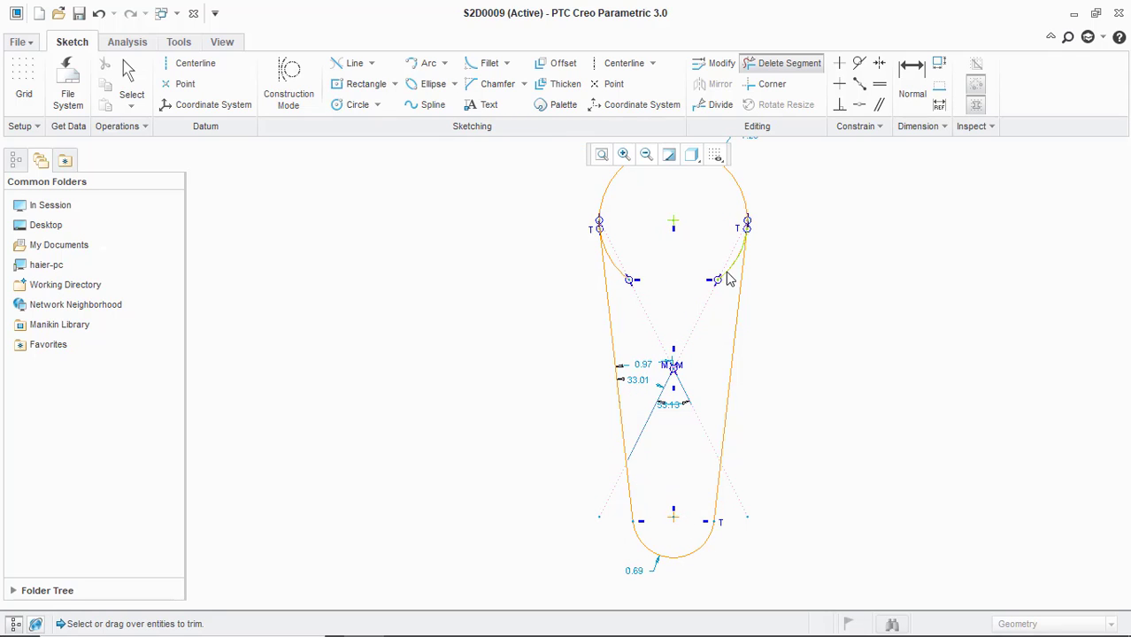
scroll(727, 257, up, 2)
drag(731, 261, 733, 303)
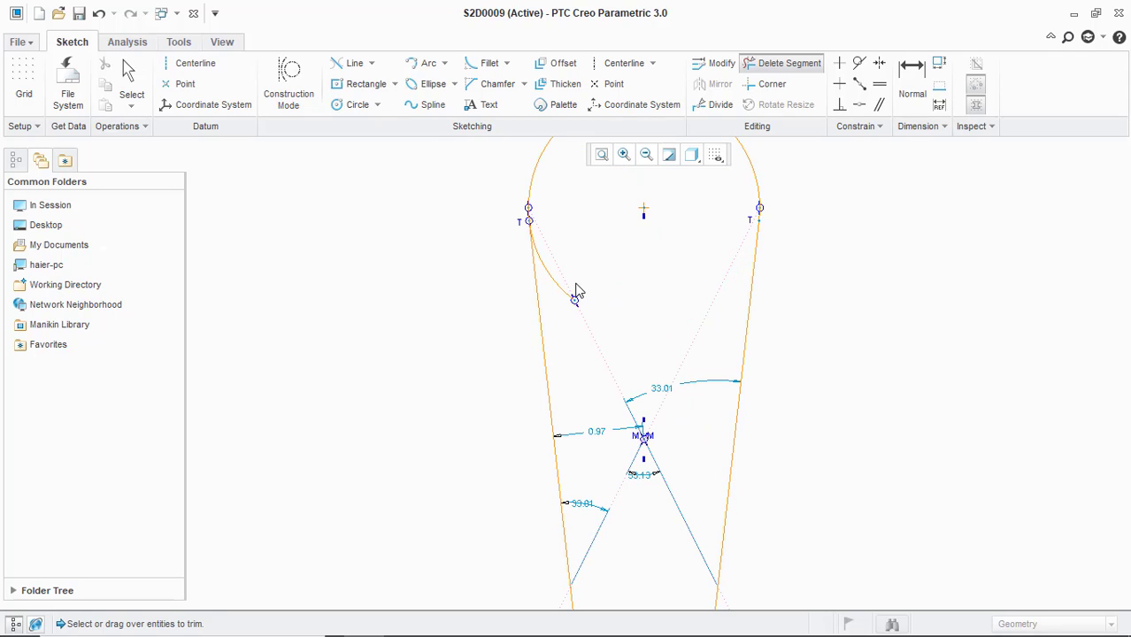
drag(572, 268, 568, 339)
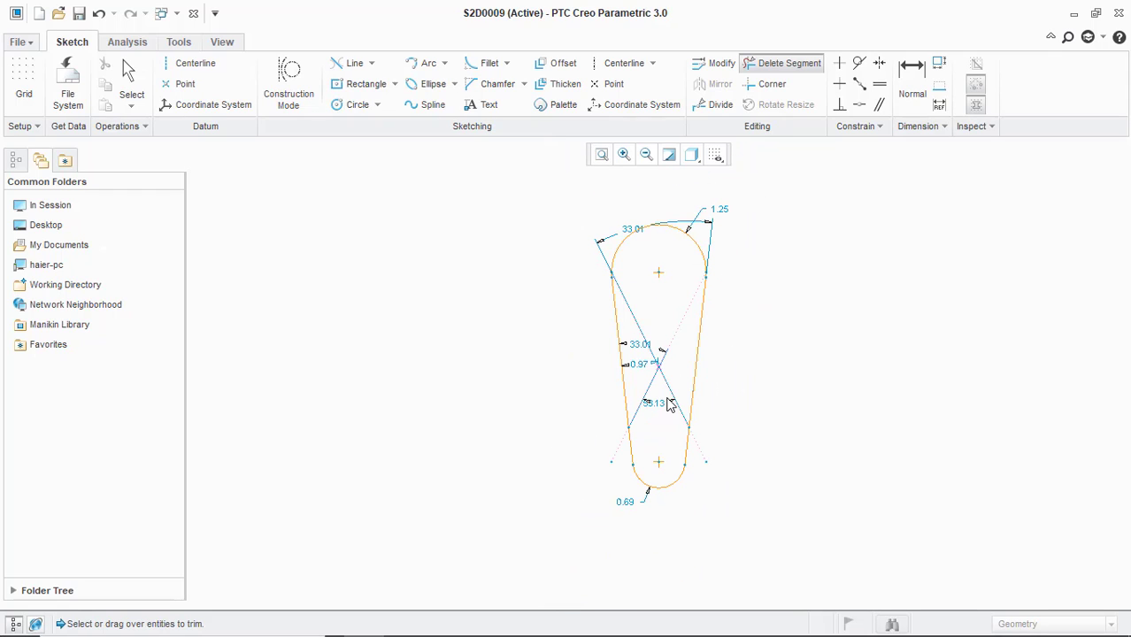
Examine the tapered profile by magnifying a boxed area around its upper arc, zooming out, refitting it and zooming in and out
click(625, 158)
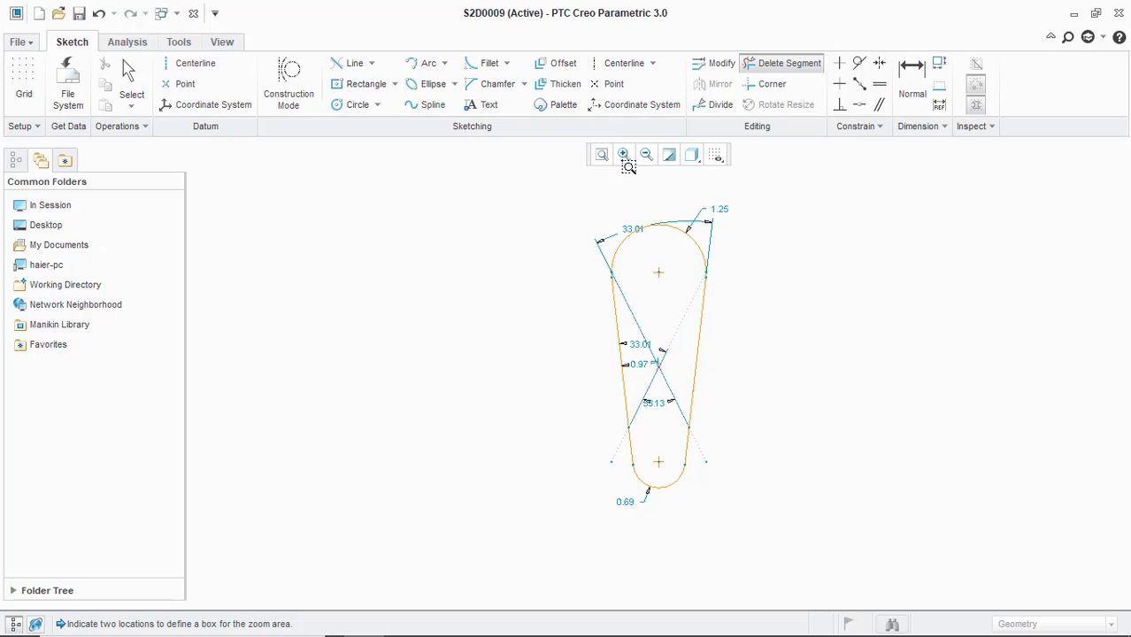
click(536, 199)
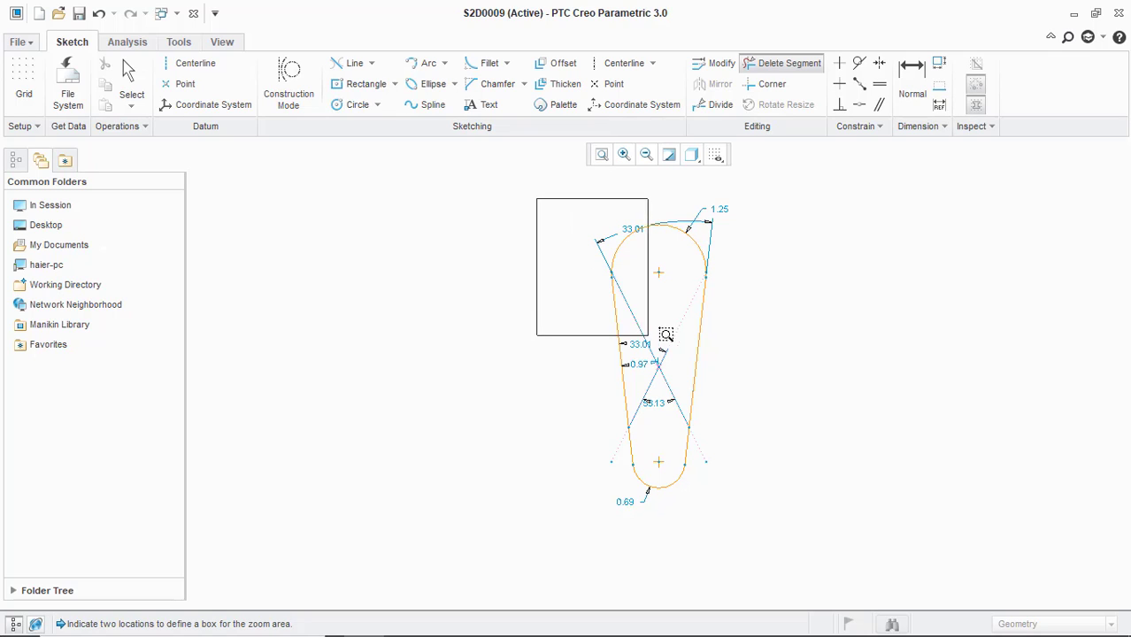
click(804, 312)
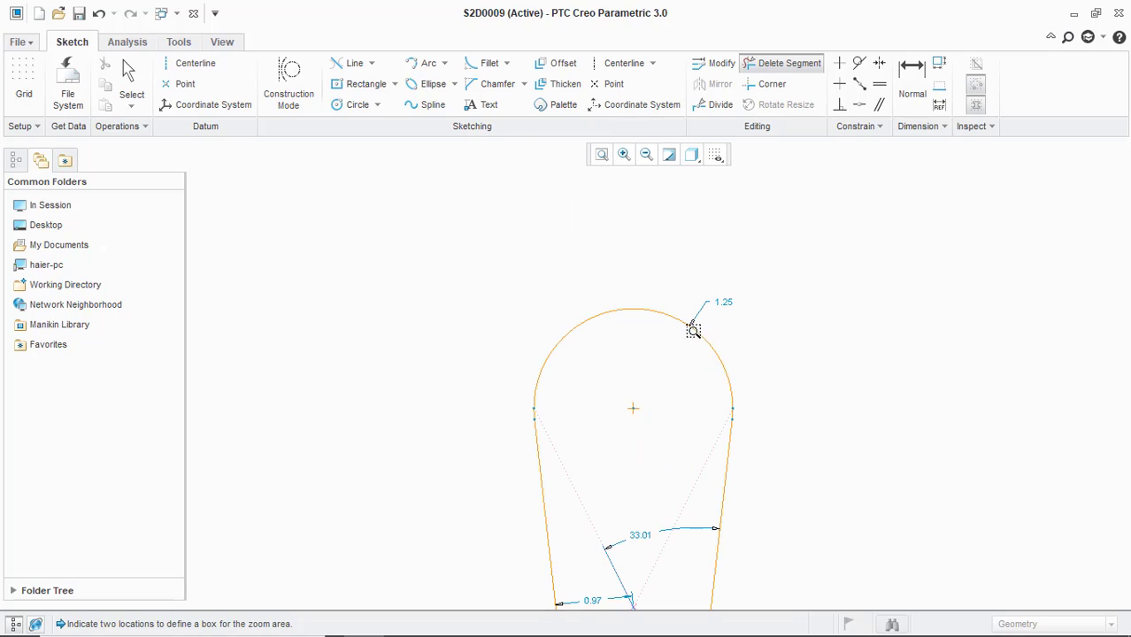
click(646, 157)
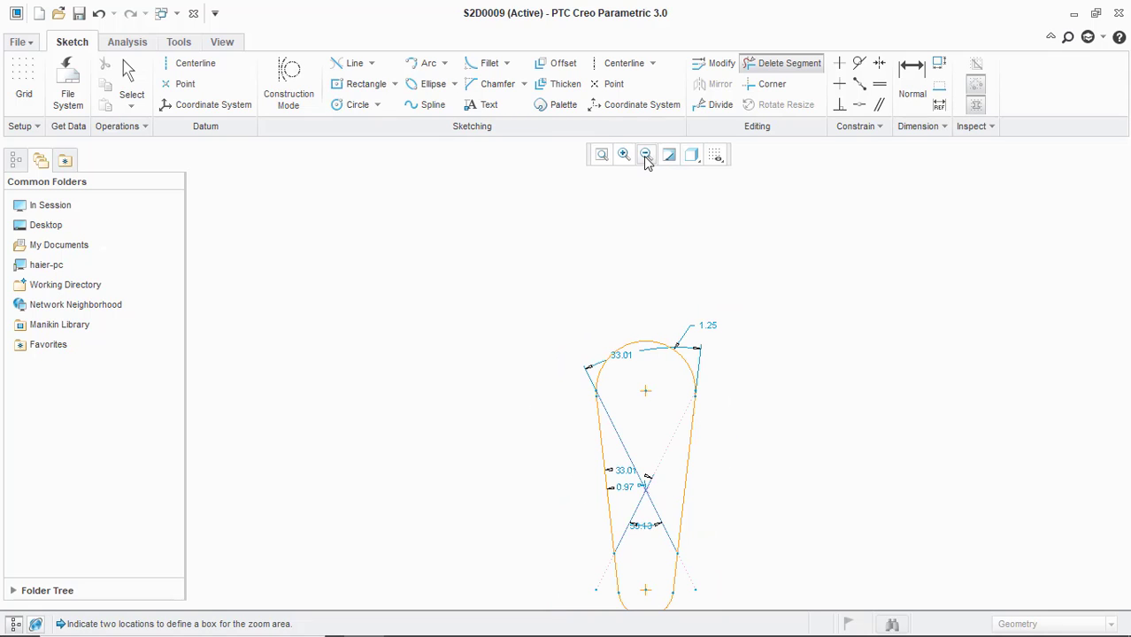
click(647, 158)
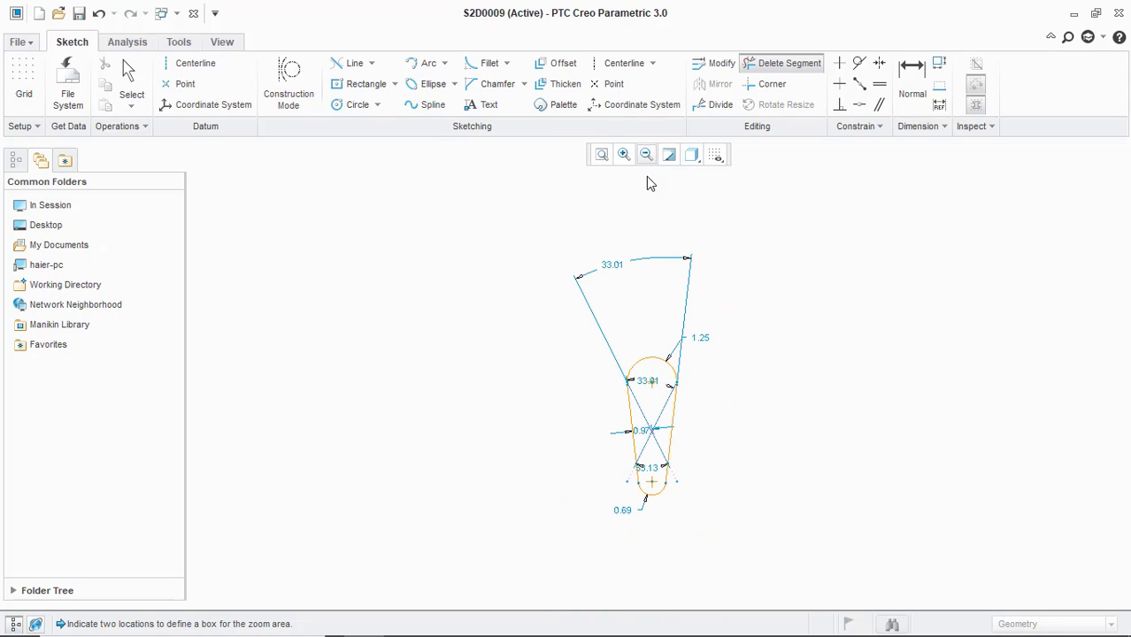
click(602, 157)
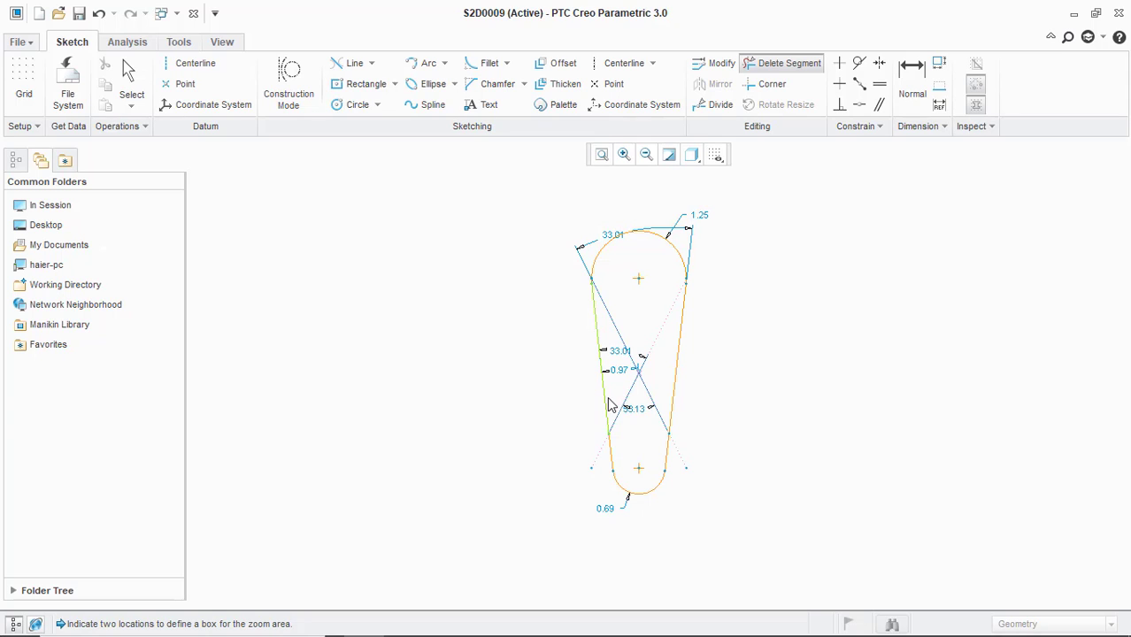
scroll(647, 412, down, 3)
scroll(647, 413, down, 2)
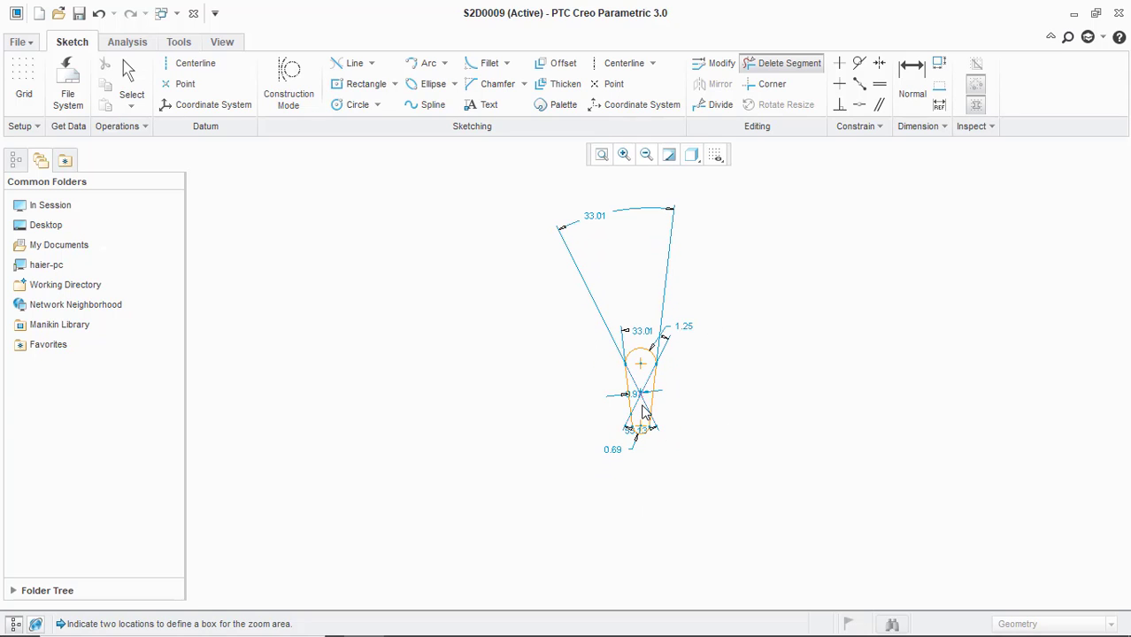
scroll(645, 413, up, 3)
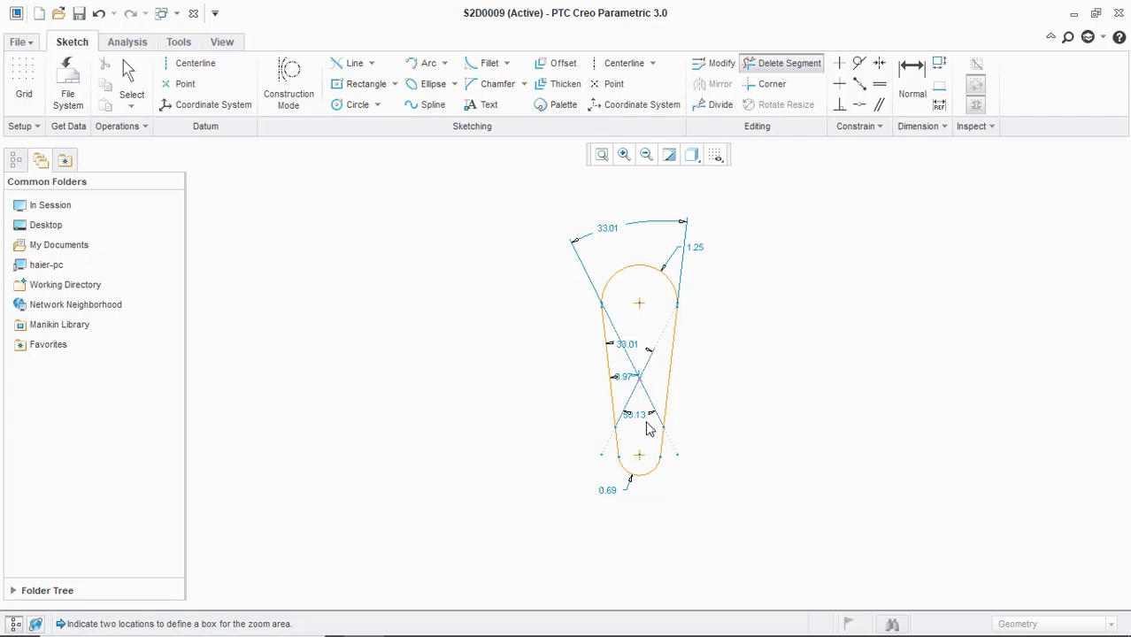
scroll(647, 429, up, 4)
scroll(647, 429, down, 4)
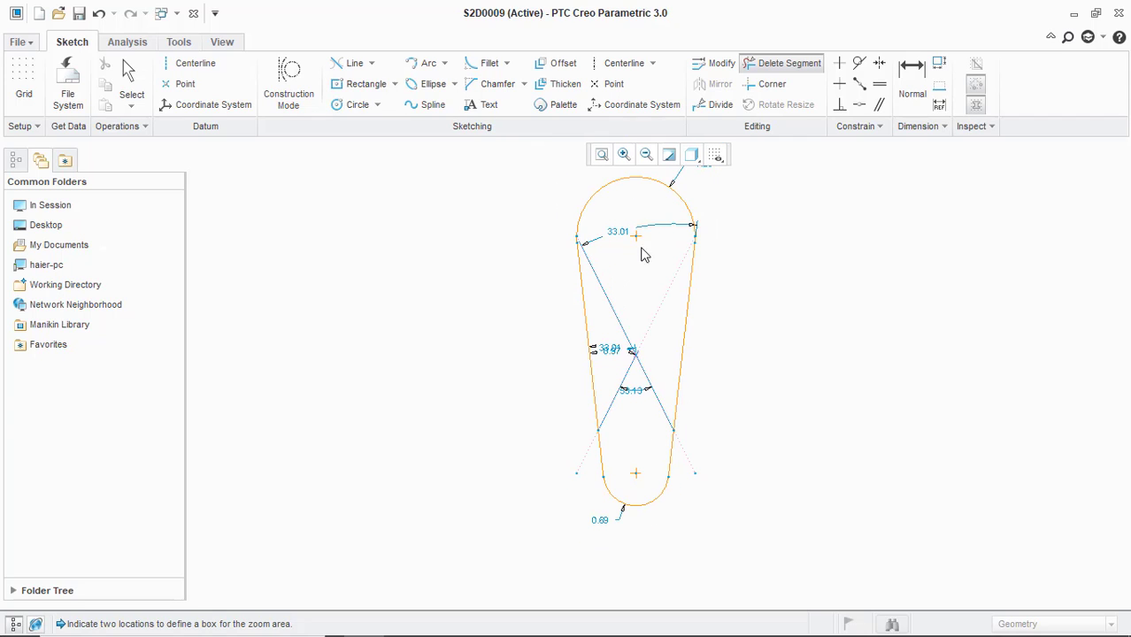
scroll(620, 219, up, 3)
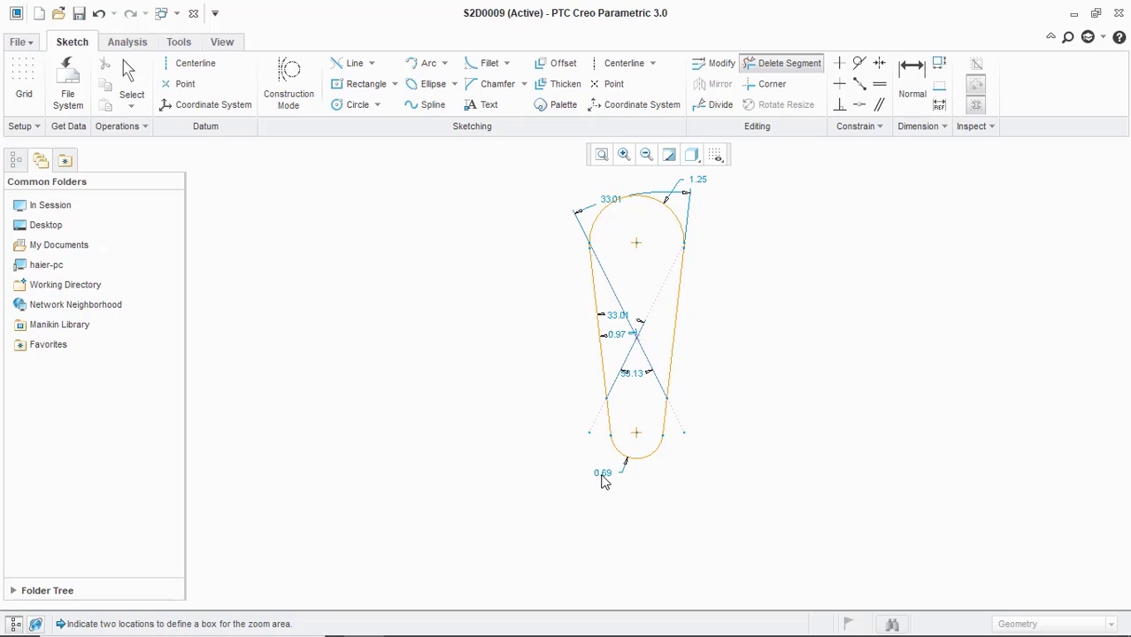
Undo the last two trims of the upper circle's arc remnants and redo one of them
click(98, 15)
click(99, 15)
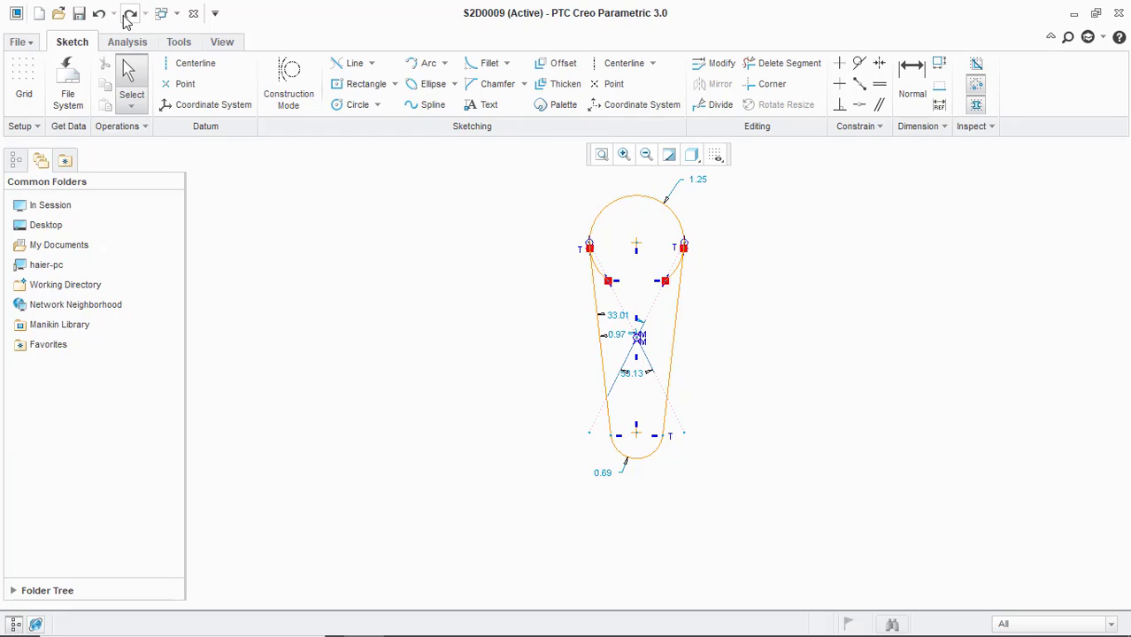
click(130, 13)
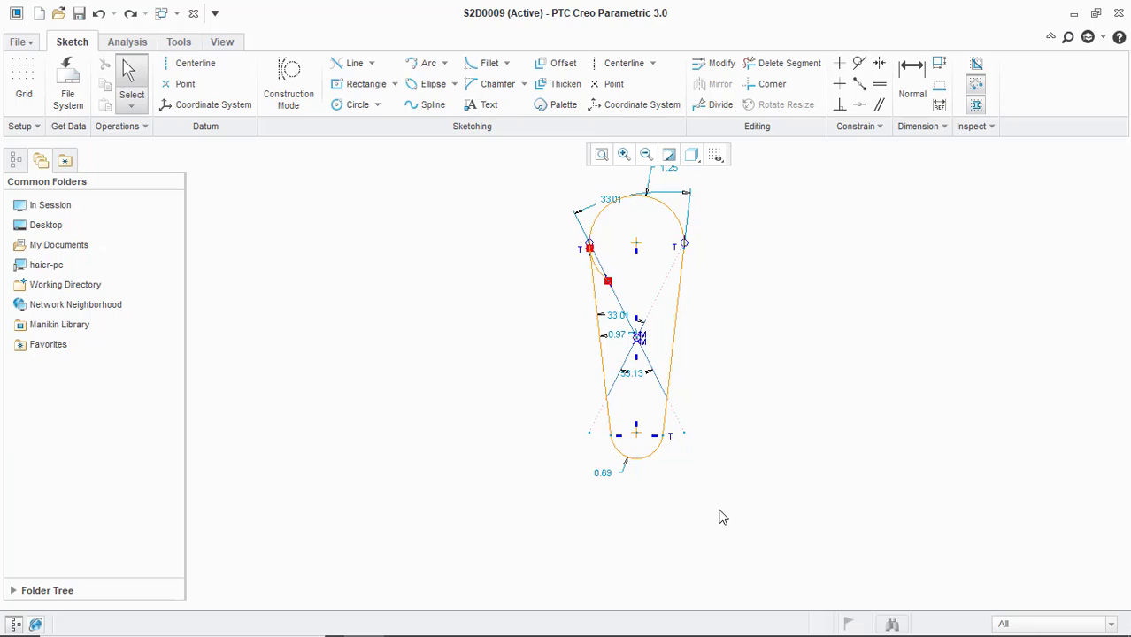
Select the entire tapered profile with its construction diagonals and delete everything
drag(501, 181, 937, 513)
key(Delete)
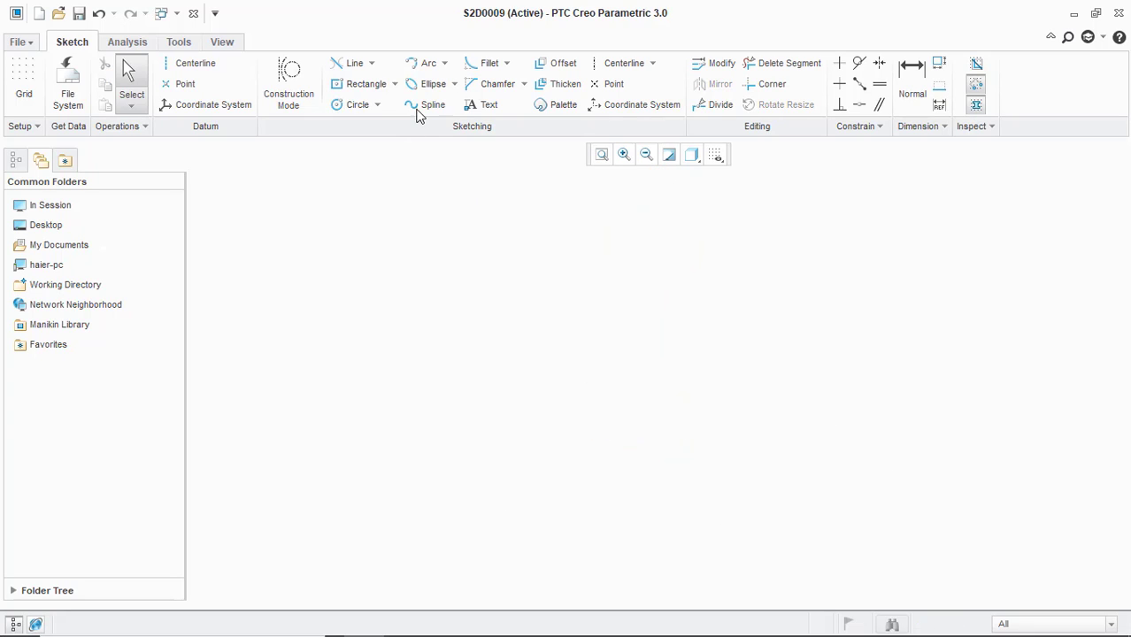
Sketch a vertical centerline and a horizontal centerline crossing it near the middle of the empty sketch
click(454, 84)
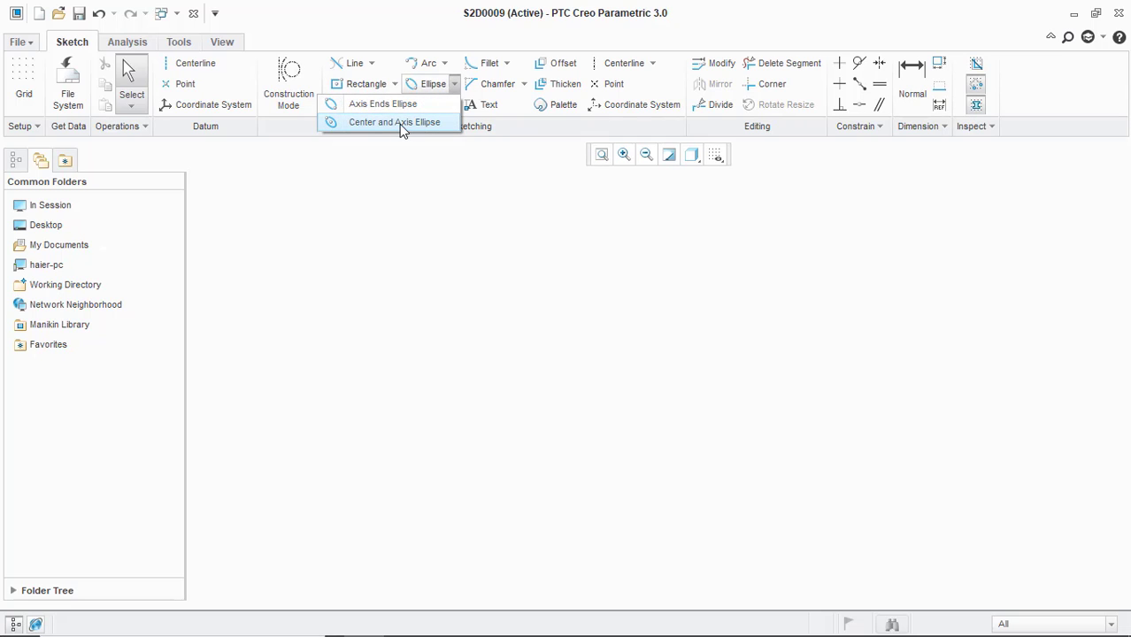
click(621, 66)
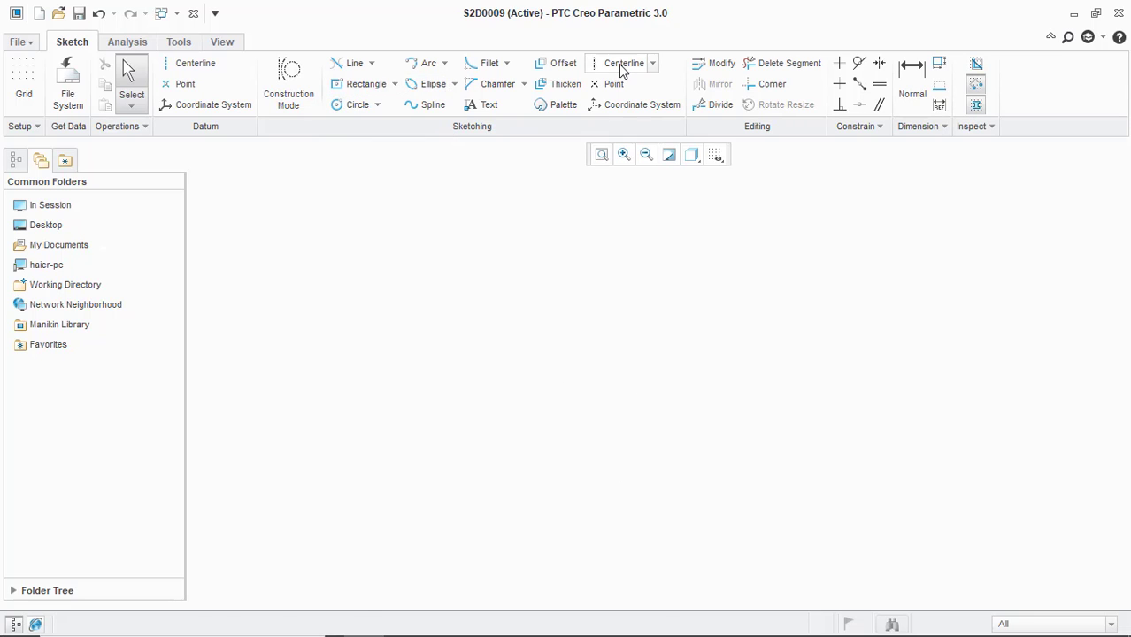
click(622, 67)
click(628, 302)
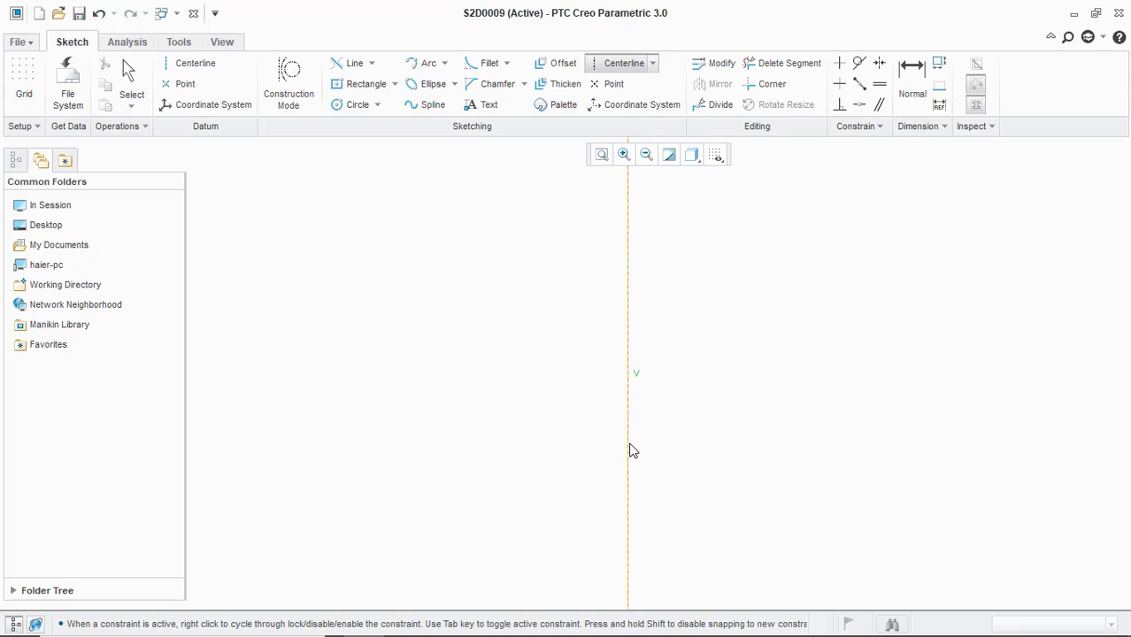
click(631, 451)
click(490, 370)
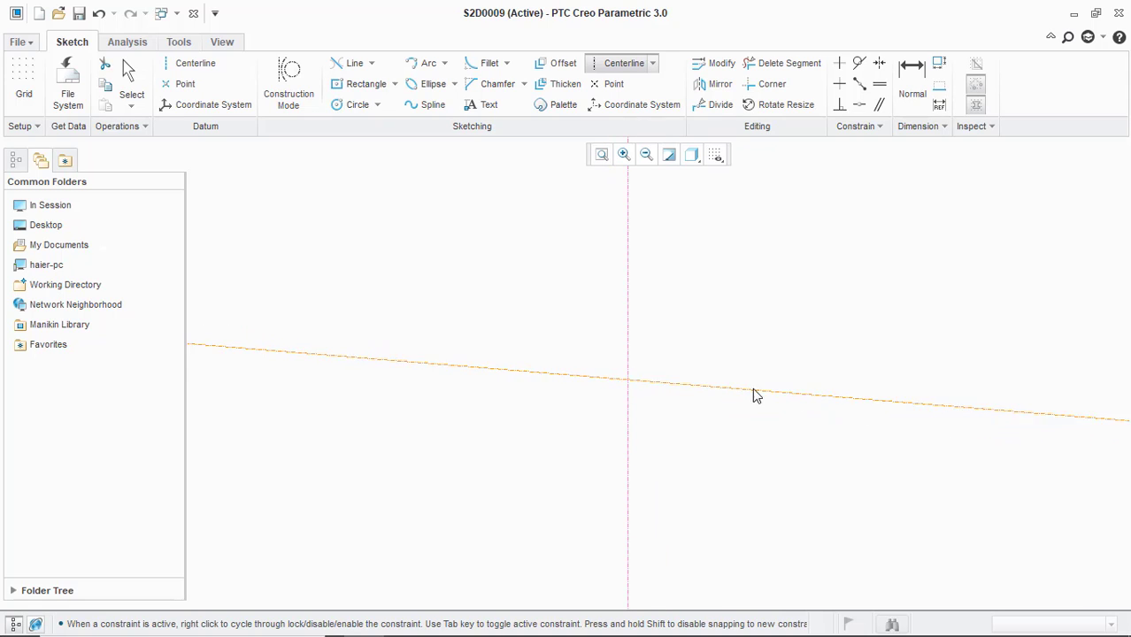
click(762, 373)
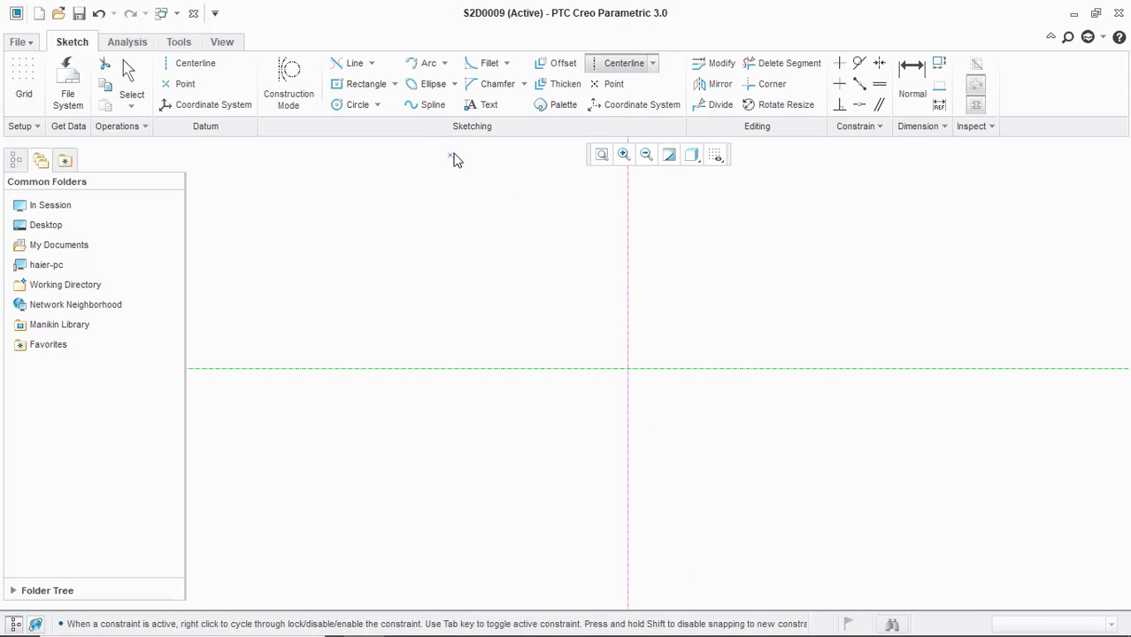
Sketch a Center and Axis Ellipse at the centerlines' intersection, about 5.95 wide and 2.5 high
click(454, 85)
click(394, 122)
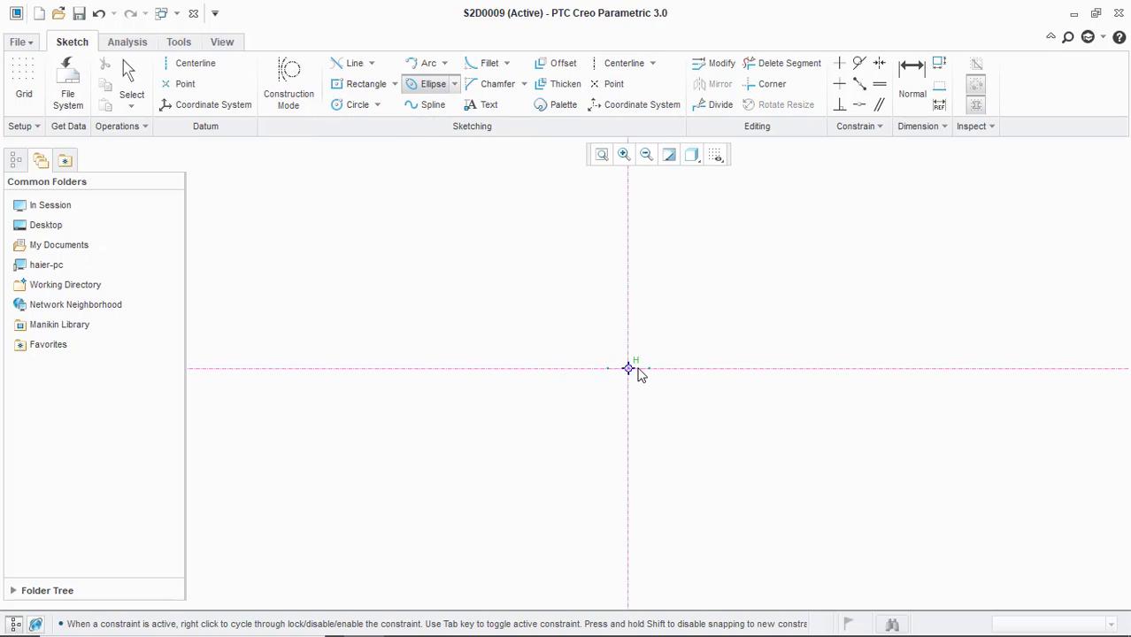
click(629, 368)
click(743, 372)
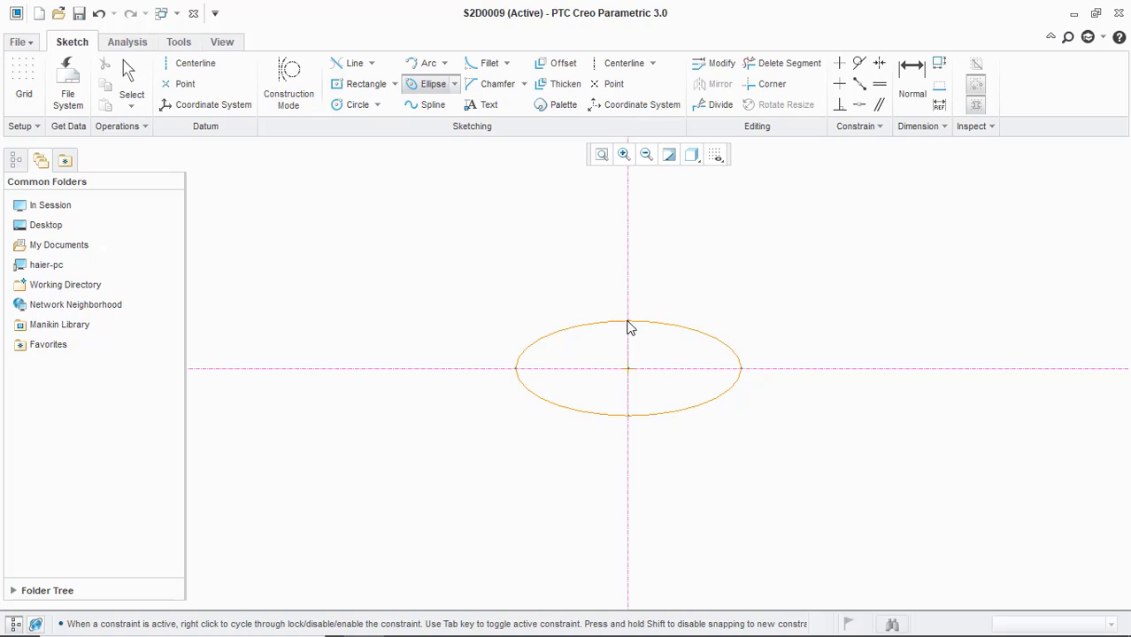
click(632, 324)
middle_click(636, 366)
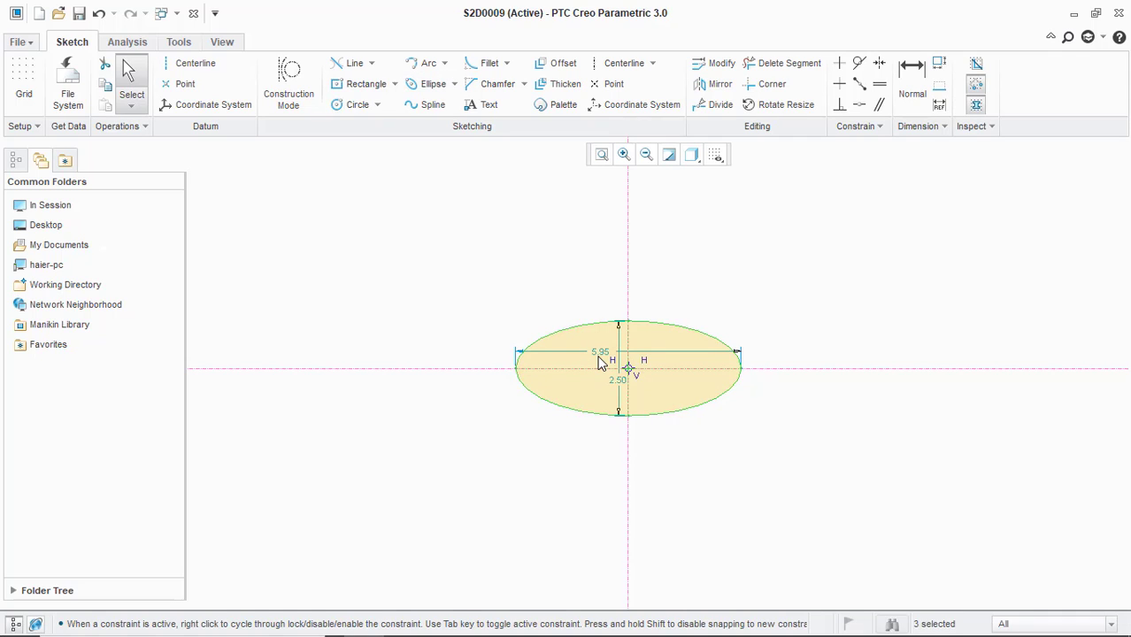
Move the ellipse's width dimension above the outline and set the ellipse's width to 6 and height to 3
drag(599, 353, 607, 298)
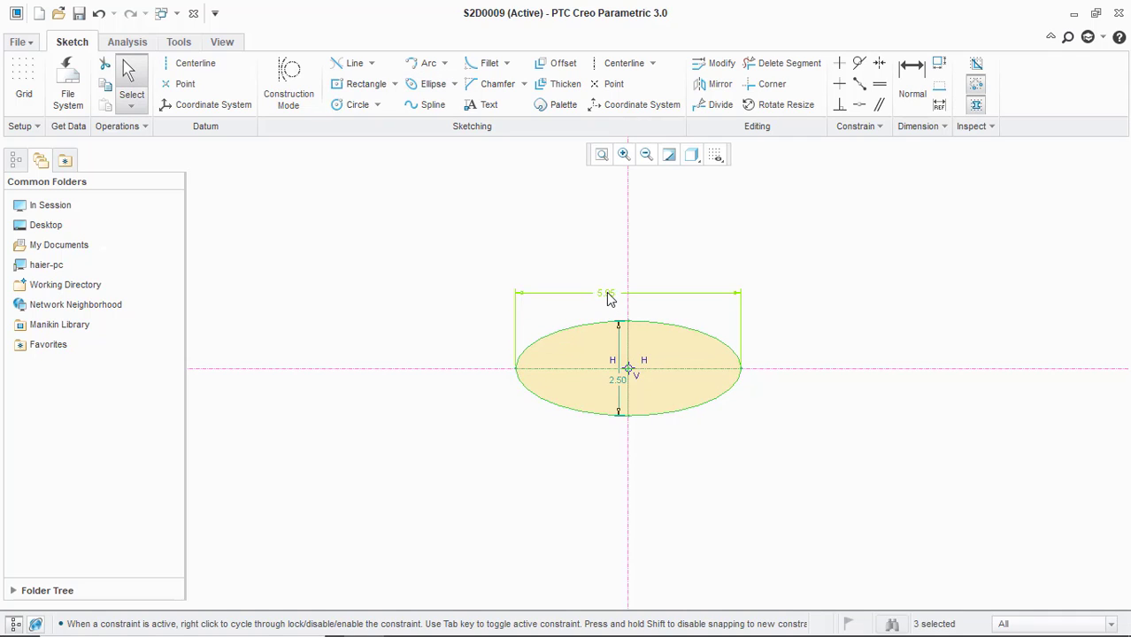
double_click(607, 299)
text(6)
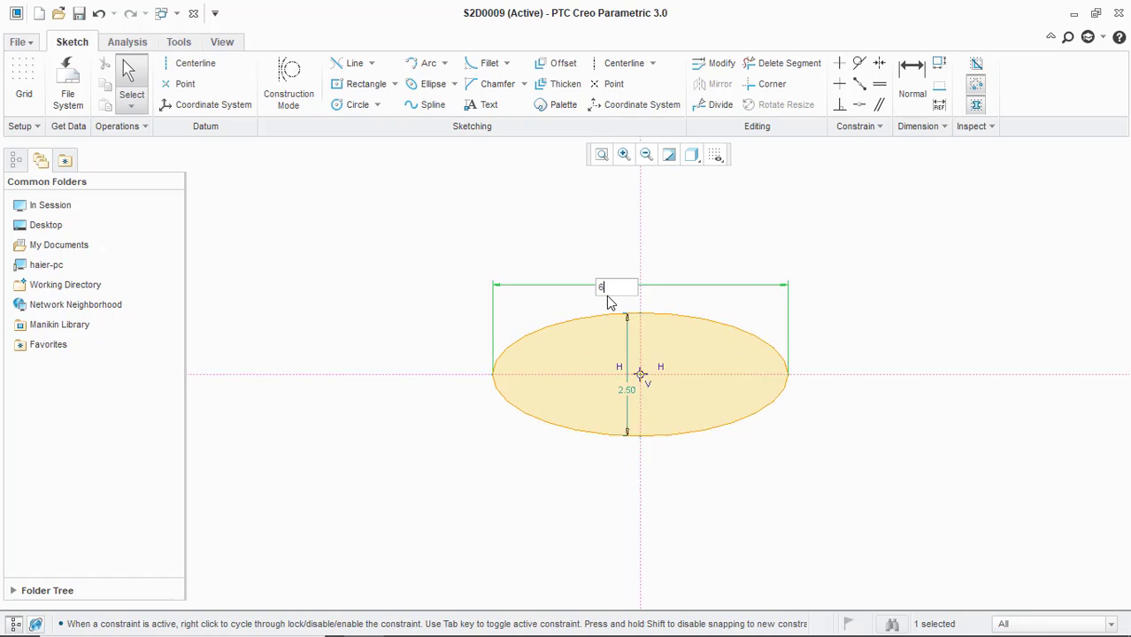
key(Return)
double_click(642, 409)
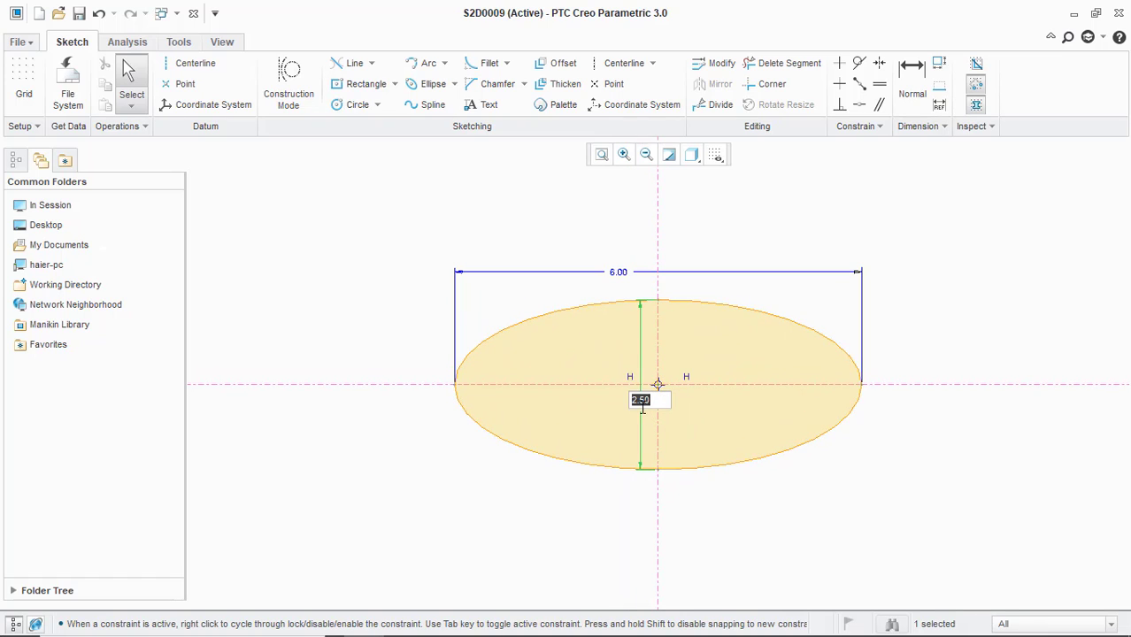
text(3)
key(Return)
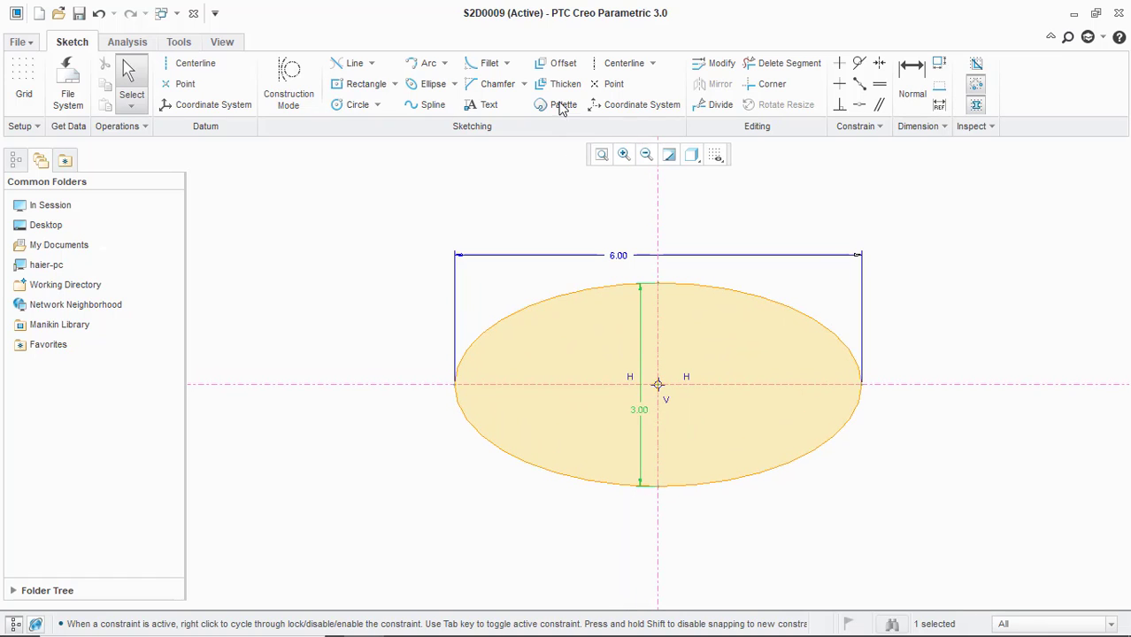
Sketch an Axis Ends Ellipse inside the first one along the horizontal centerline, about 4.49 wide and 1.74 high
click(455, 84)
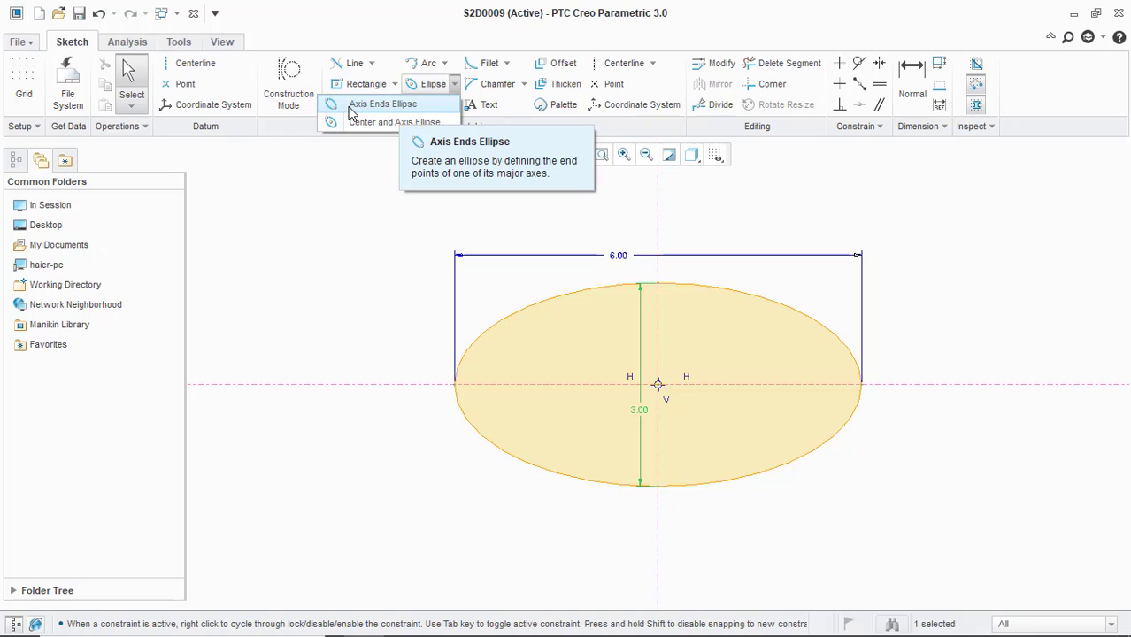
click(379, 112)
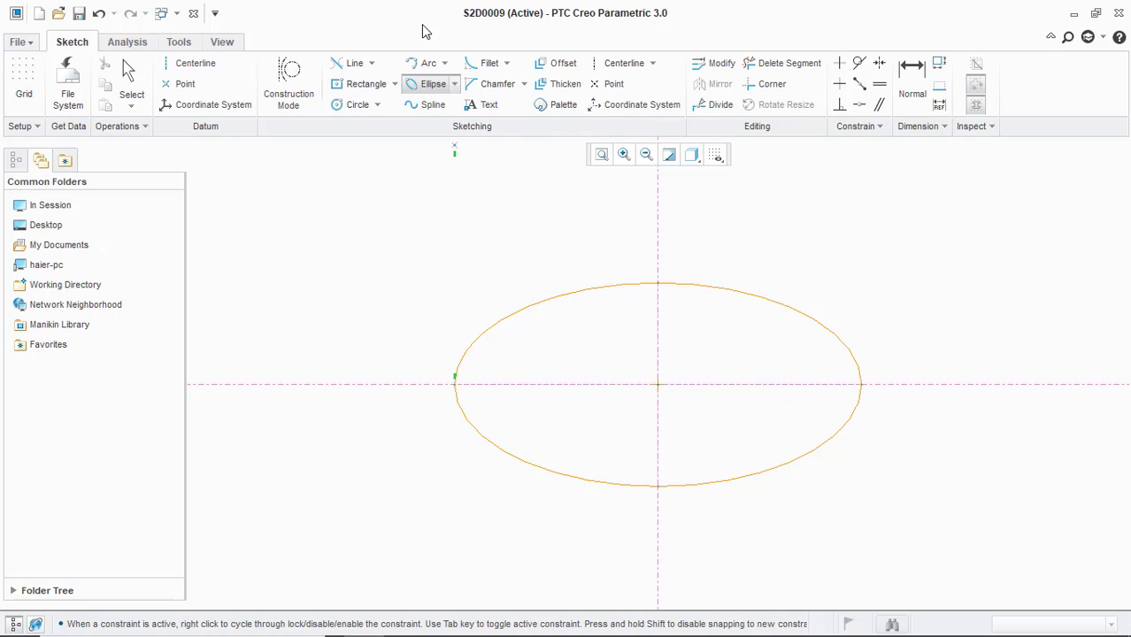
click(455, 84)
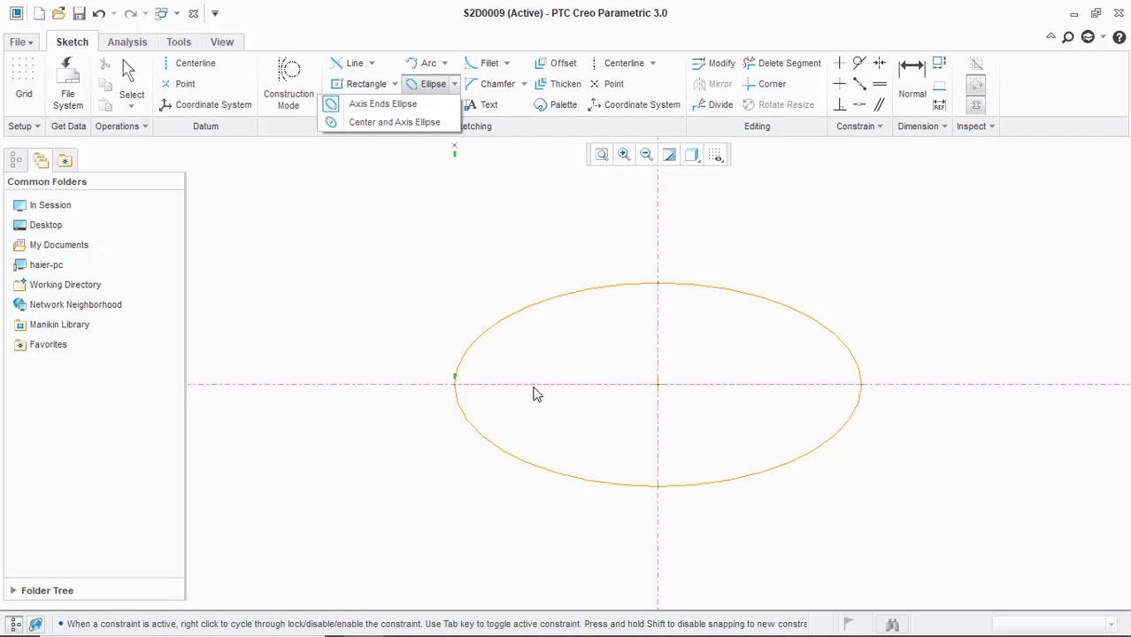
click(505, 384)
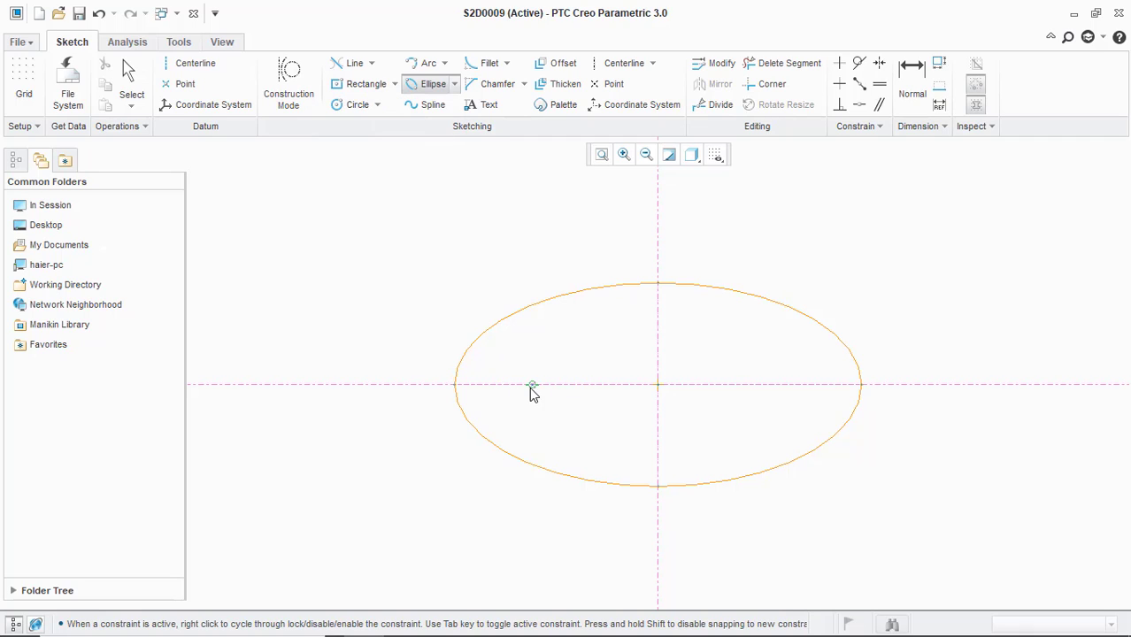
click(505, 384)
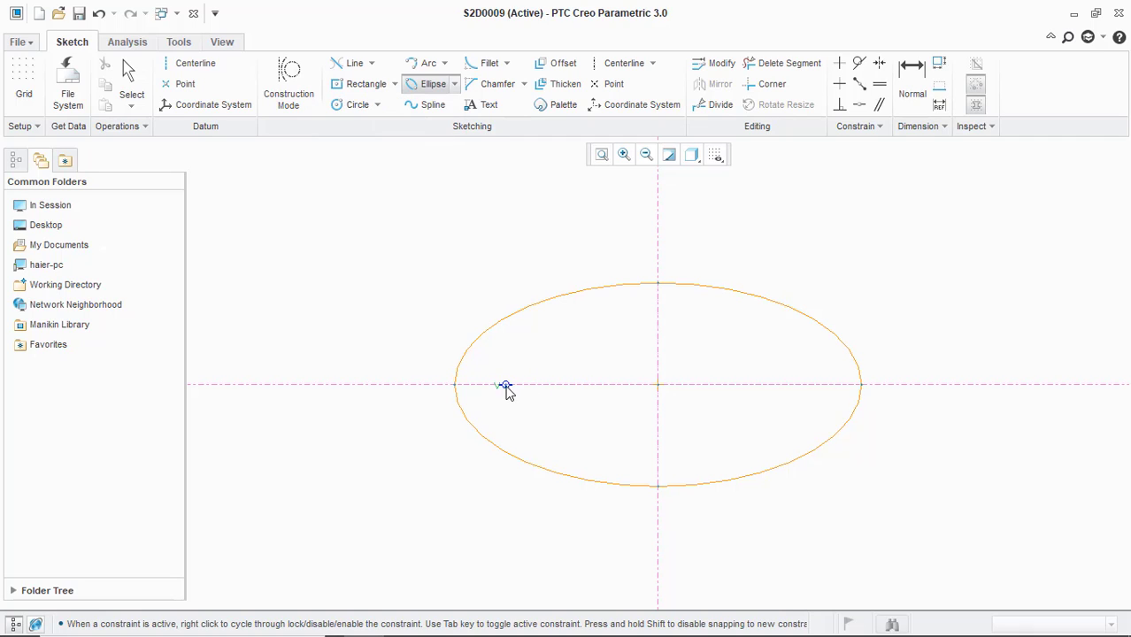
click(811, 386)
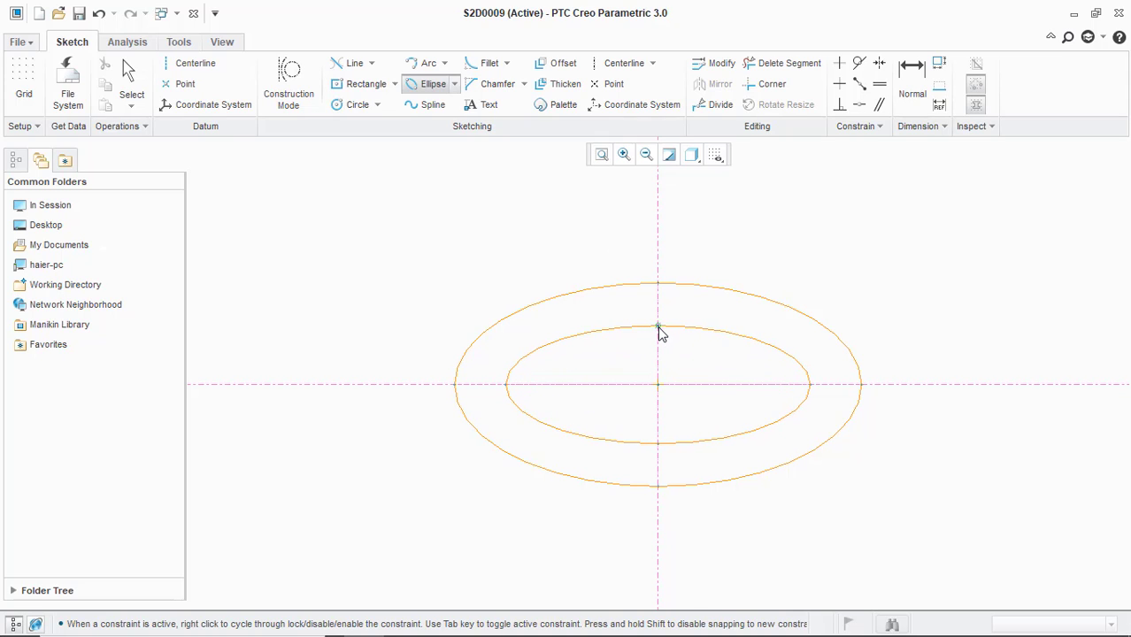
click(660, 345)
middle_click(660, 344)
Set the inner ellipse's width to 4.5 and keep the outer ellipse's height at 3
double_click(623, 365)
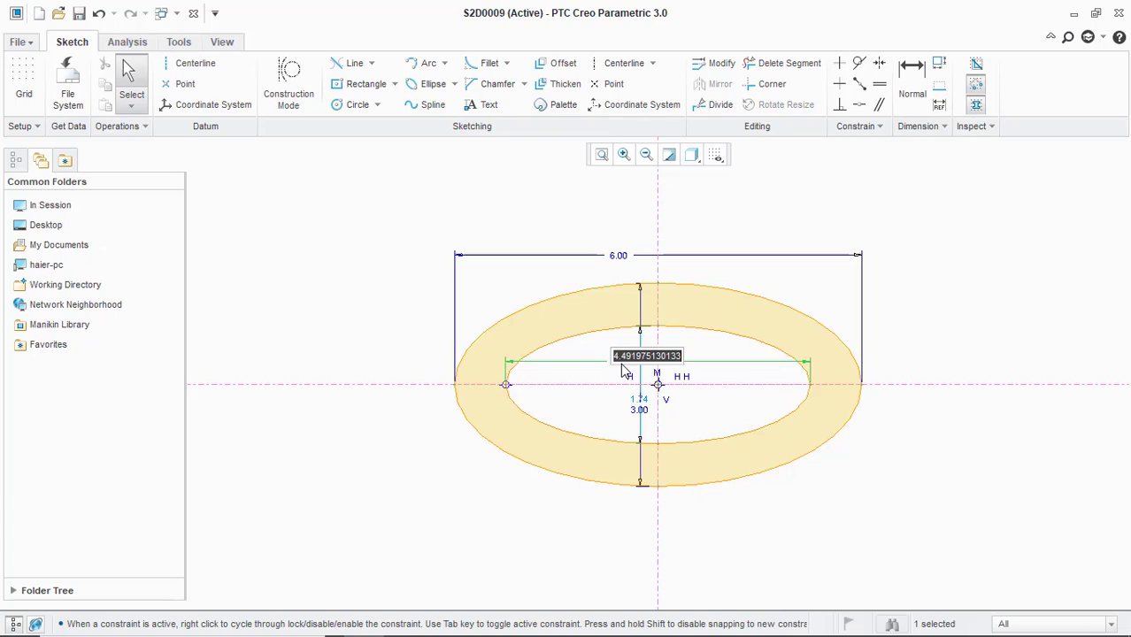
text(4.5)
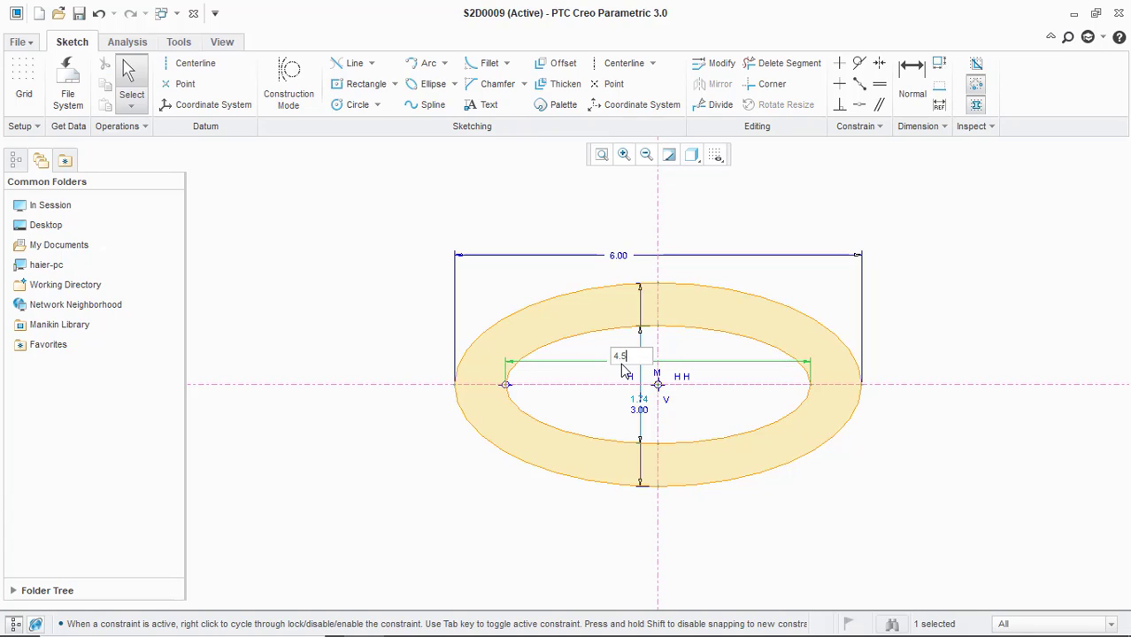
key(Return)
double_click(646, 409)
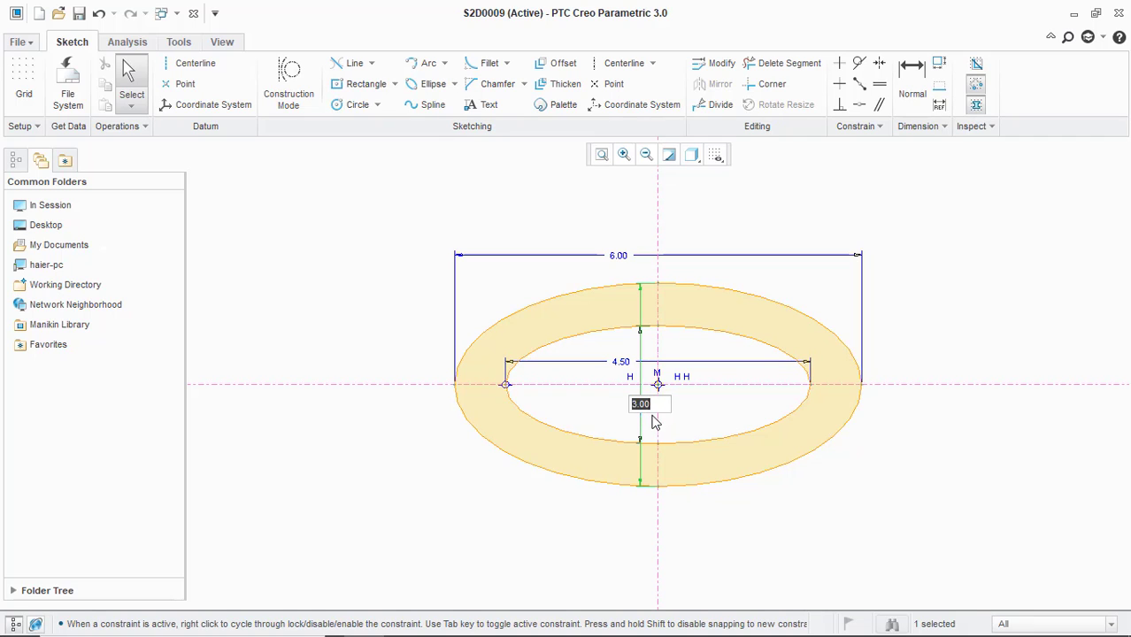
key(Return)
scroll(832, 308, down, 1)
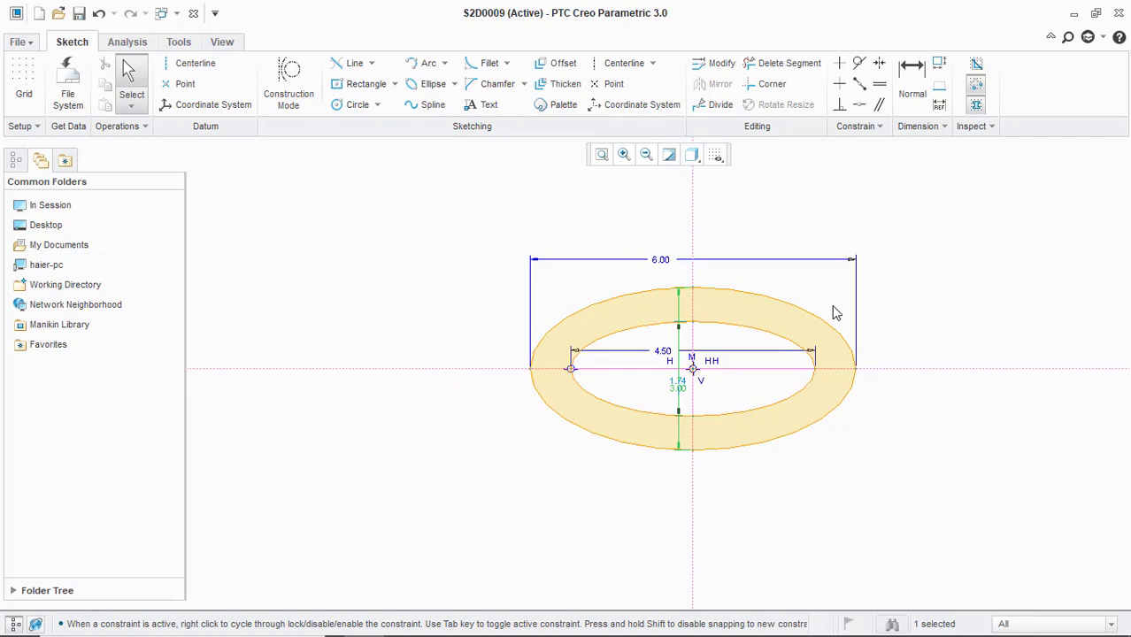
scroll(832, 308, down, 2)
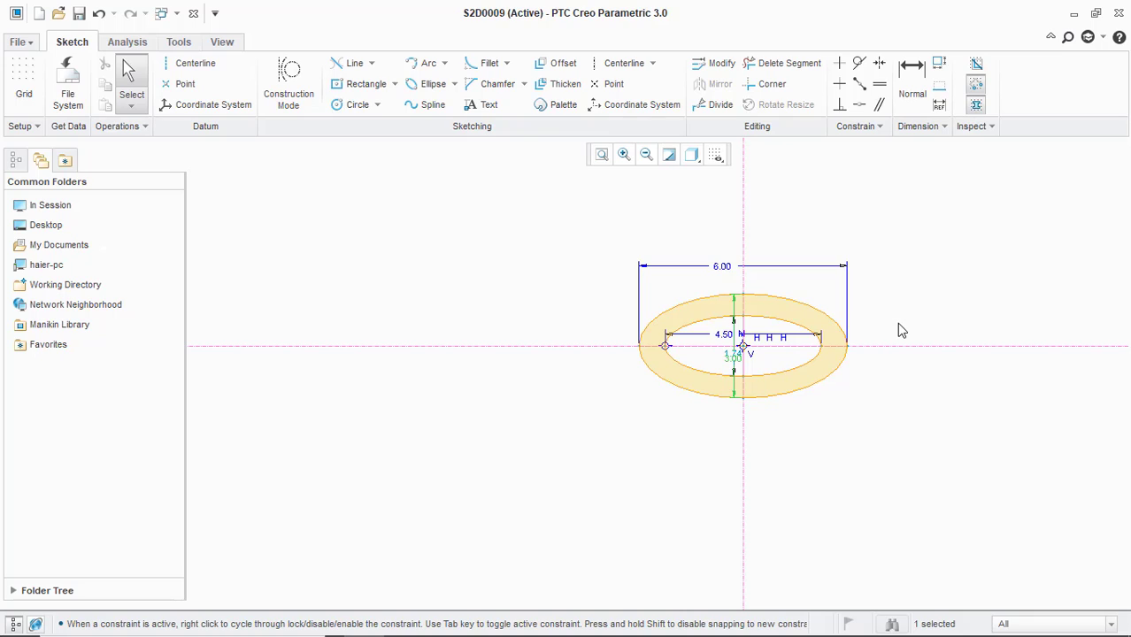